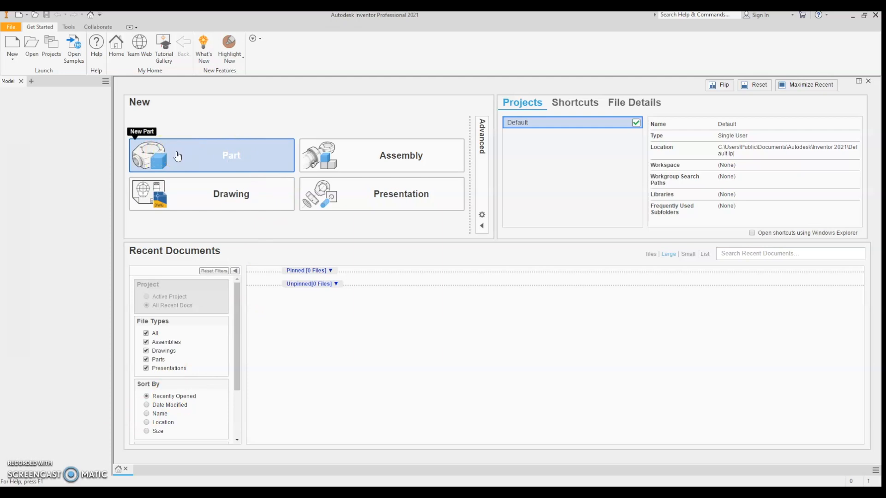
Create a new part and start a 2D sketch on the horizontal XZ origin plane.
{"action": "left_click", "coordinate": [177, 156]}
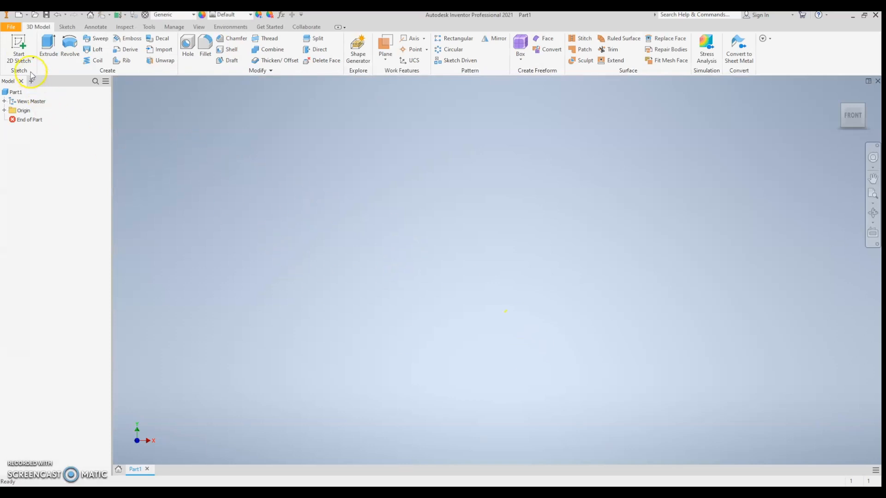
{"action": "left_click", "coordinate": [17, 42]}
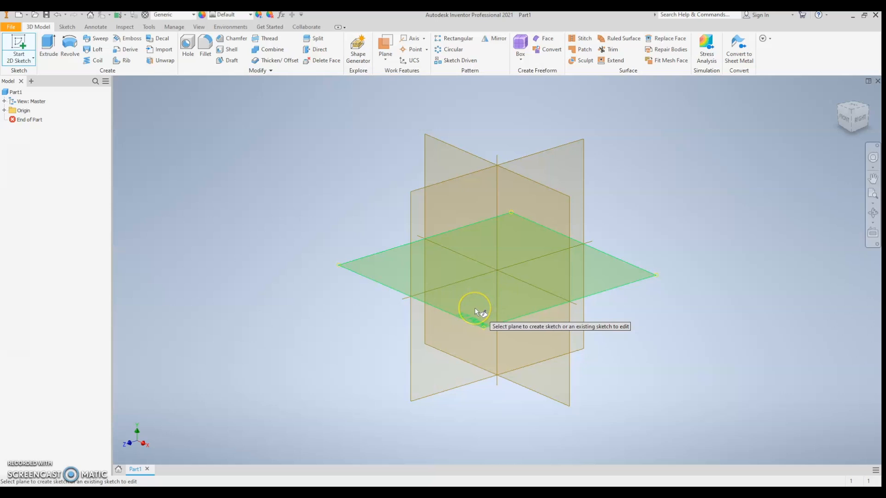
{"action": "left_click", "coordinate": [491, 304]}
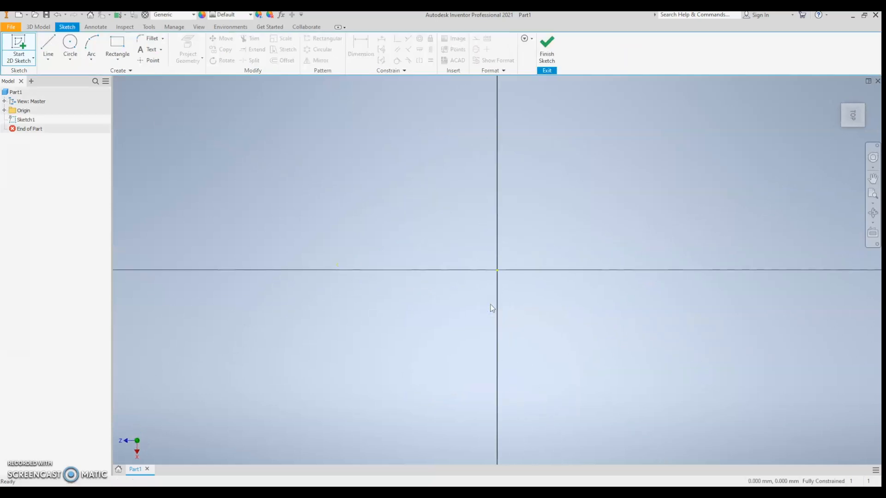
Draw a two-point rectangle about 57 mm long and 19 mm high around the sketch origin.
{"action": "left_click", "coordinate": [117, 44]}
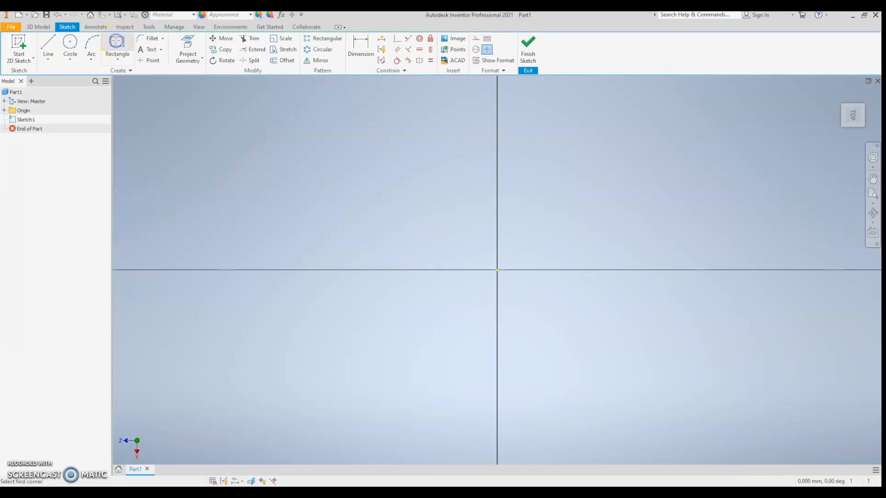
{"action": "left_click", "coordinate": [172, 140]}
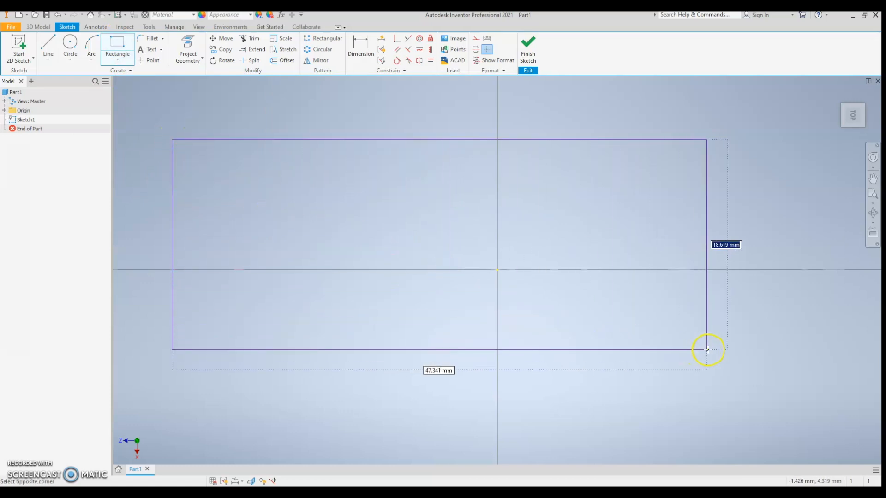
{"action": "left_click", "coordinate": [816, 349]}
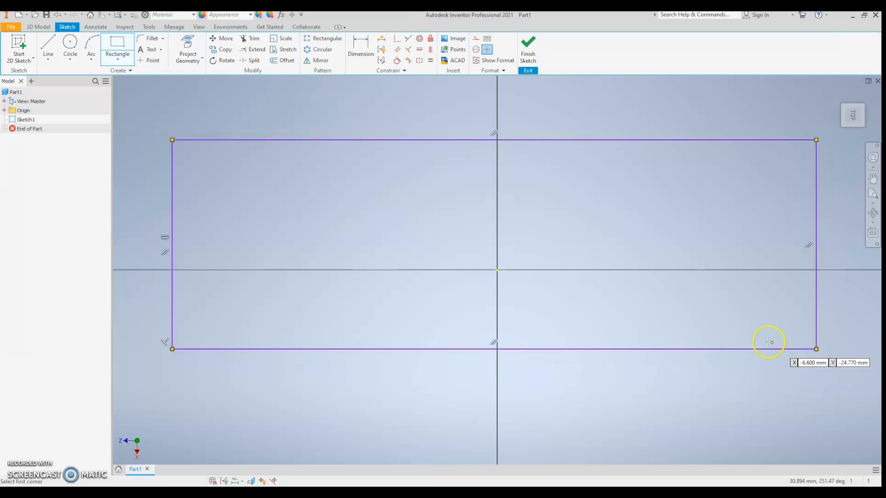
Dimension the rectangle's upper long edge and set its length to 300 mm.
{"action": "left_click", "coordinate": [360, 46]}
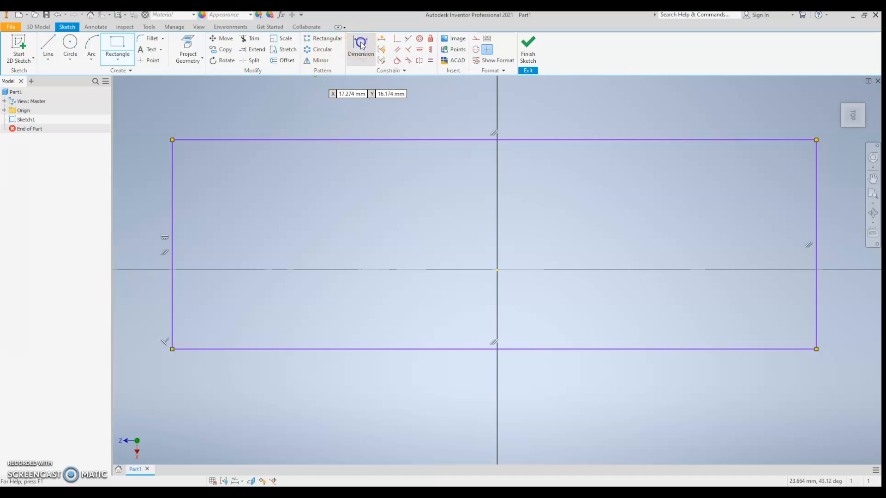
{"action": "left_click", "coordinate": [423, 140]}
{"action": "left_click", "coordinate": [425, 115]}
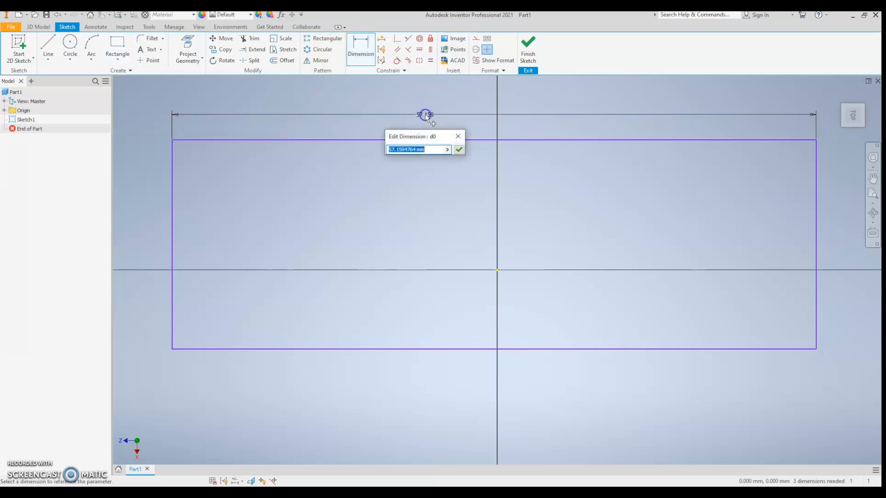
{"action": "type", "text": "300"}
{"action": "key", "text": "Return"}
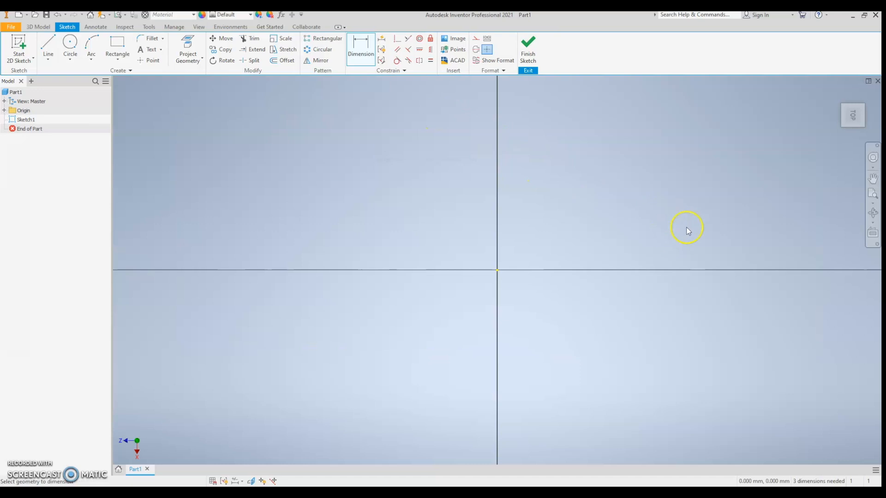
Dimension the rectangle's short side as 100 mm and finish the sketch.
{"action": "left_click", "coordinate": [873, 193]}
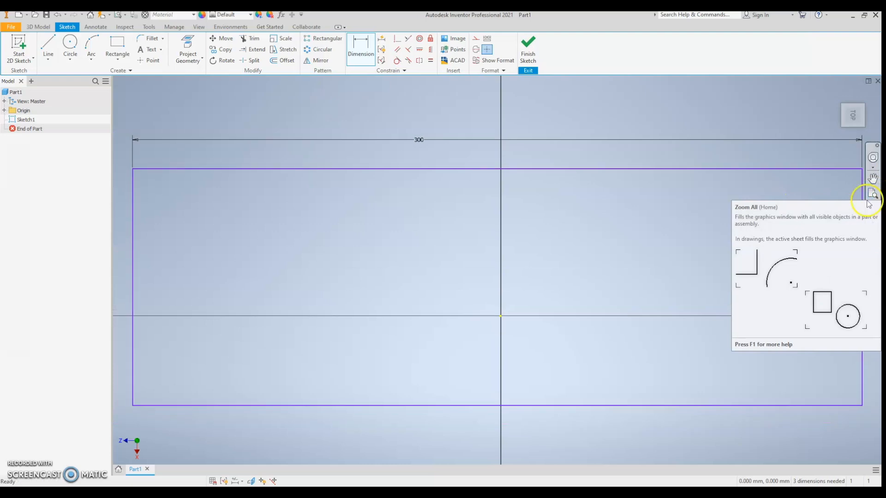
{"action": "left_click", "coordinate": [132, 279]}
{"action": "left_click", "coordinate": [119, 276]}
{"action": "type", "text": "1"}
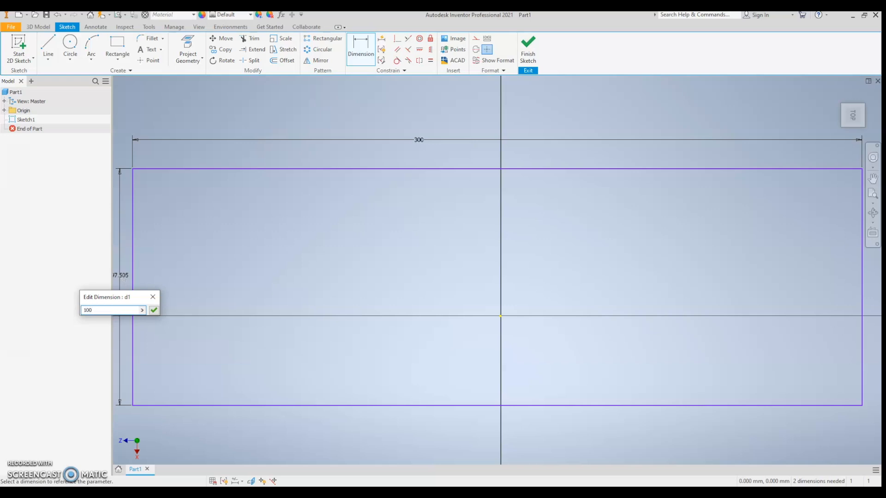
{"action": "type", "text": "00"}
{"action": "key", "text": "Return"}
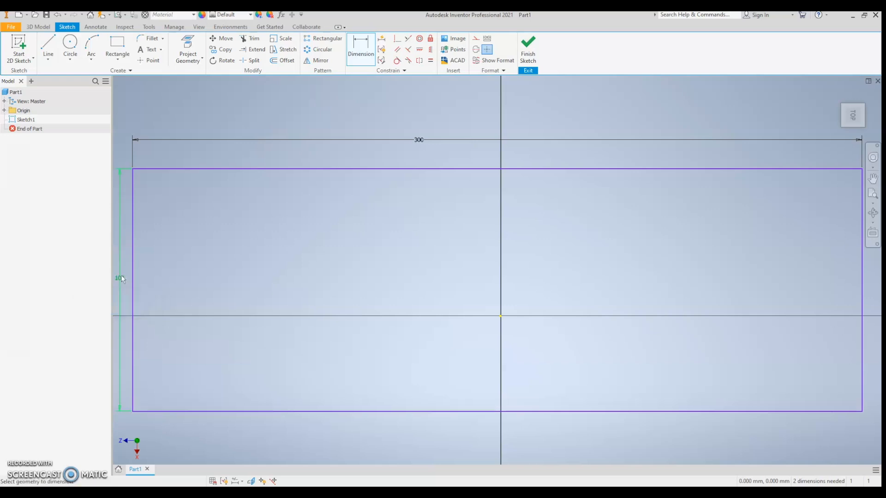
{"action": "left_click", "coordinate": [527, 48]}
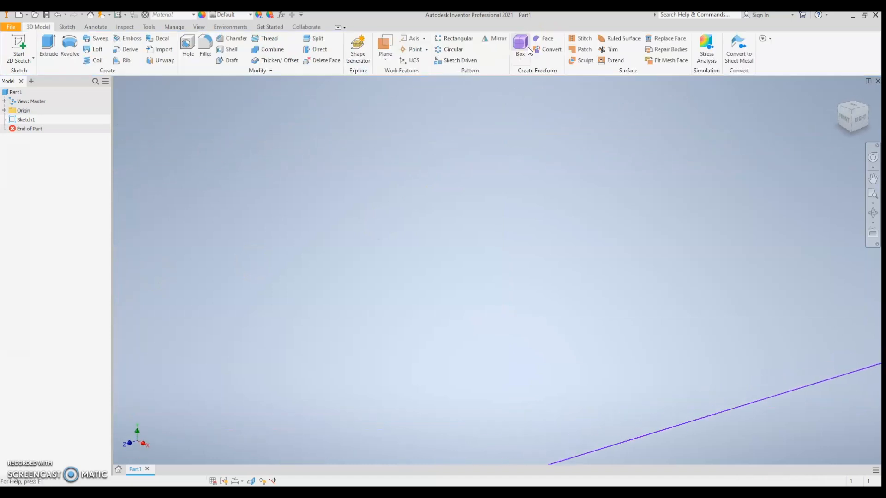
Extrude the 300 by 100 mm rectangle profile upward by 19 mm.
{"action": "left_click", "coordinate": [873, 194]}
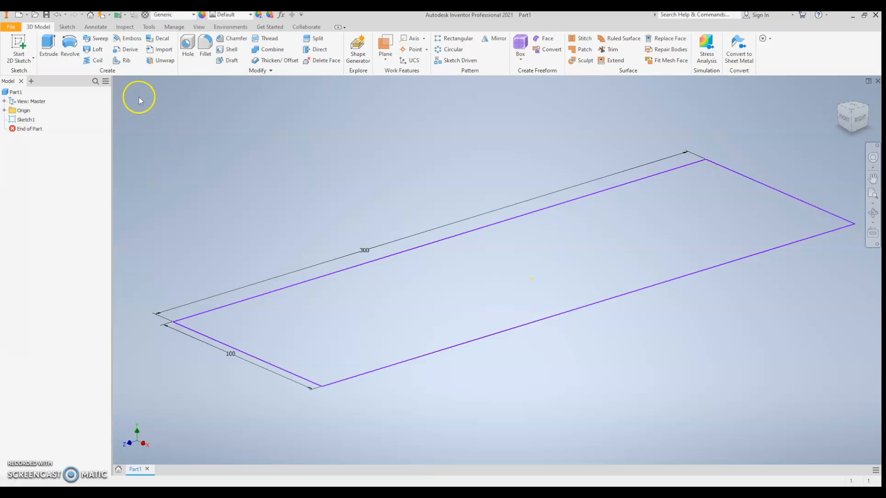
{"action": "left_click", "coordinate": [48, 41]}
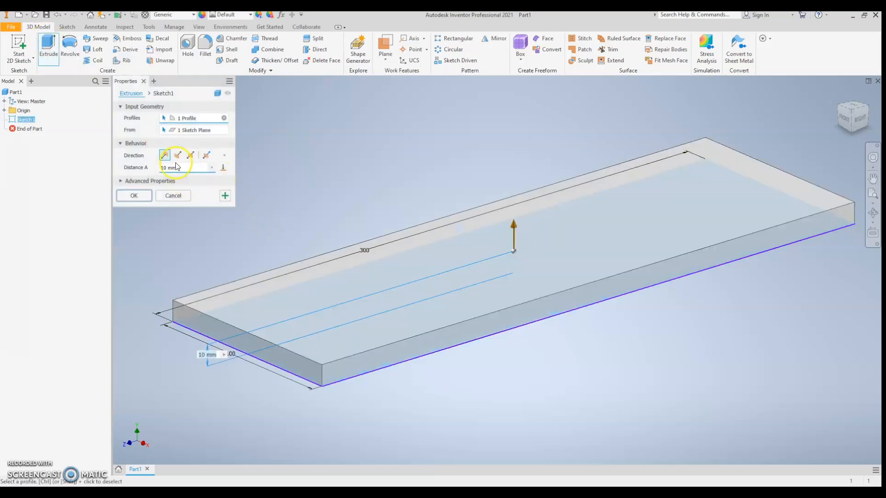
{"action": "key", "text": "BackSpace"}
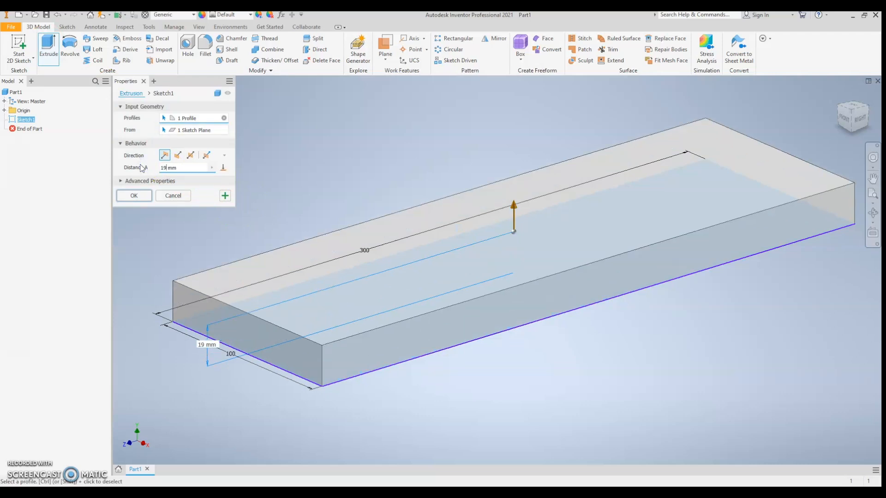
{"action": "left_click", "coordinate": [134, 196]}
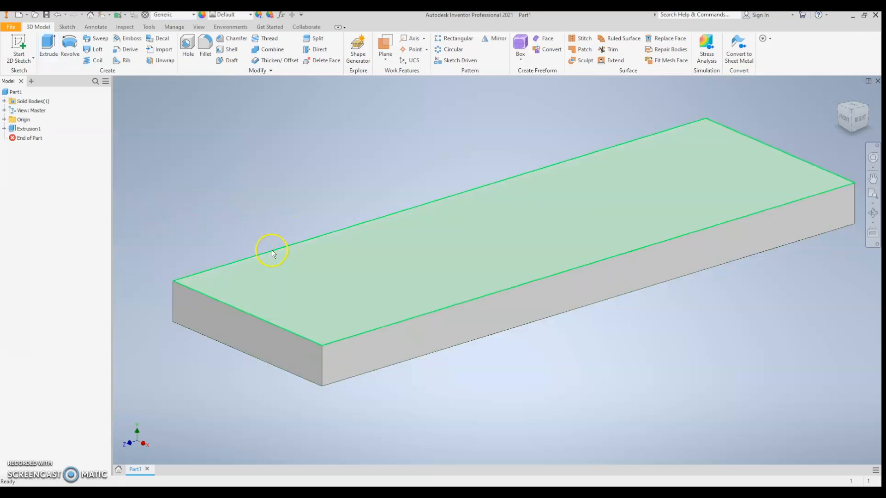
{"action": "left_click", "coordinate": [28, 128]}
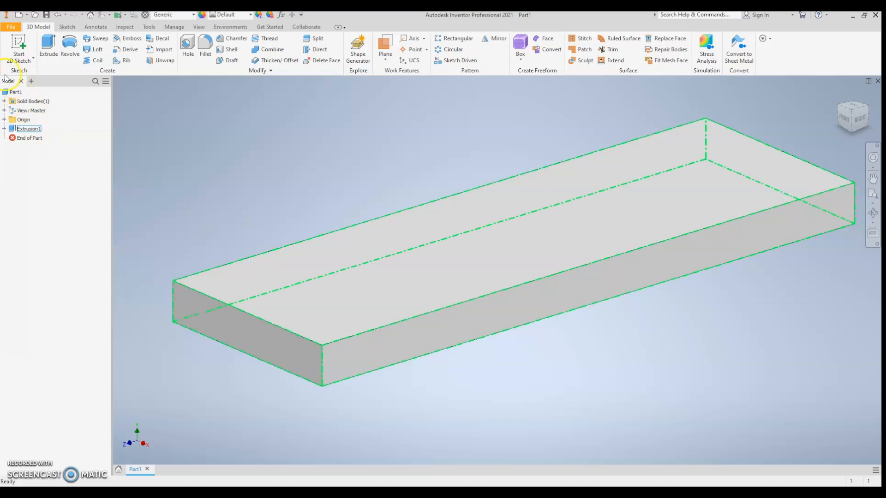
Start saving the part under a new name and browse StudentShare (M:) to the teacher's Drop-In folder, then 2024 S2 Year 10.
{"action": "left_click", "coordinate": [10, 29]}
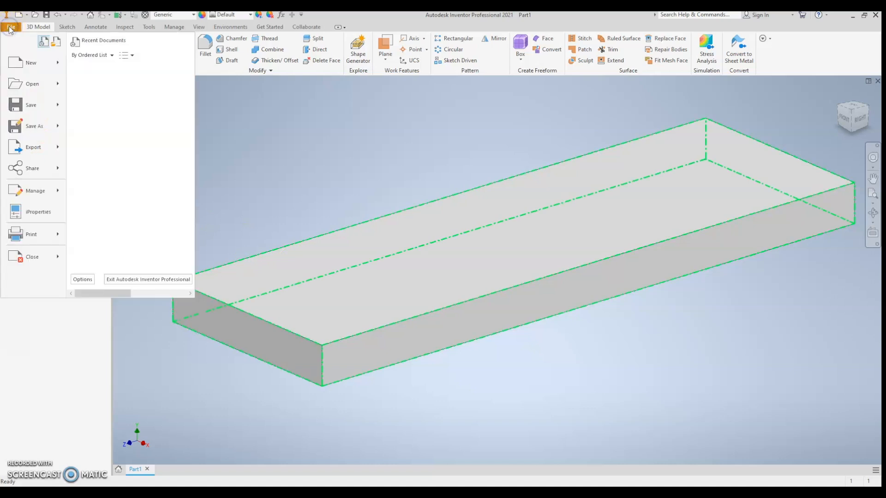
{"action": "left_click", "coordinate": [43, 130]}
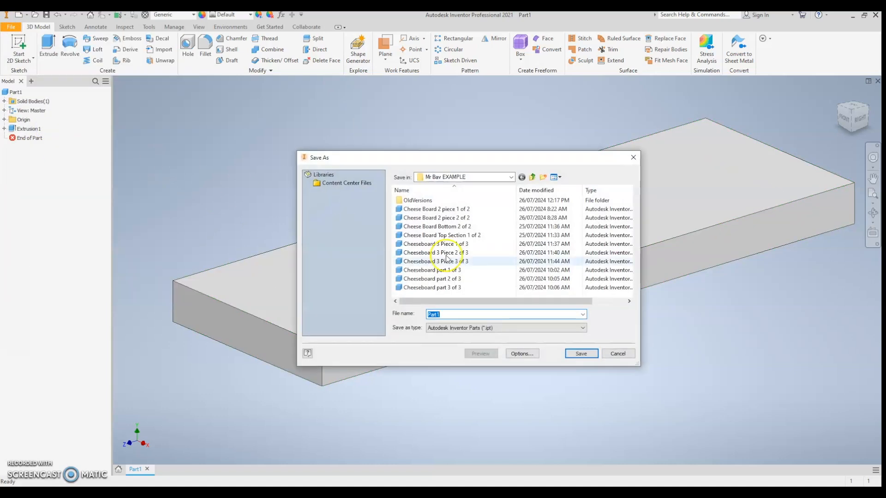
{"action": "left_click", "coordinate": [511, 177]}
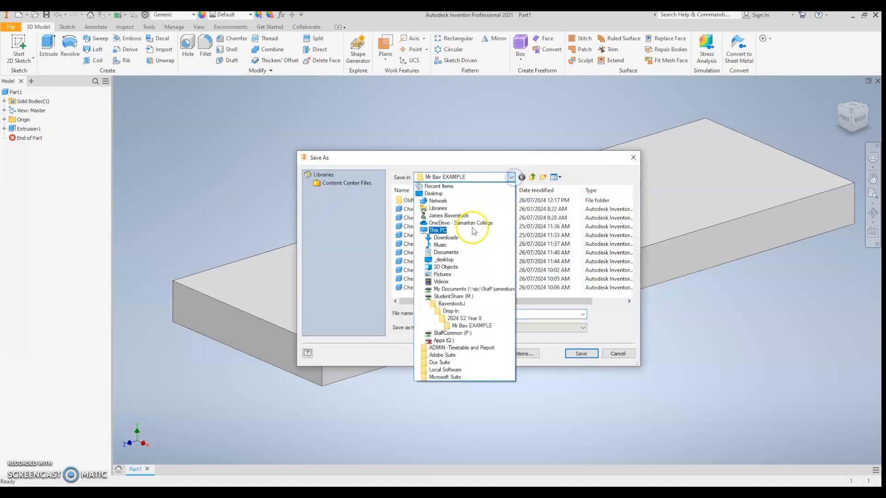
{"action": "left_click", "coordinate": [437, 230]}
{"action": "scroll", "coordinate": [455, 252], "scroll_direction": "down", "scroll_amount": 2}
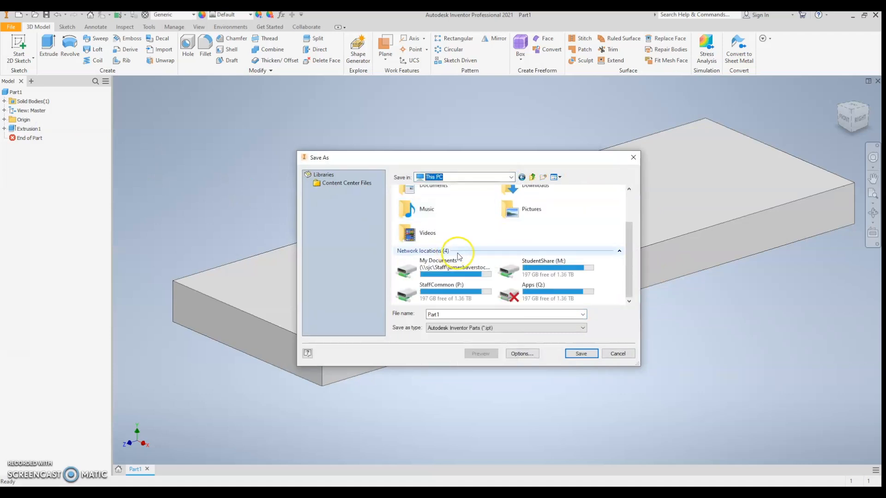
{"action": "double_click", "coordinate": [512, 272]}
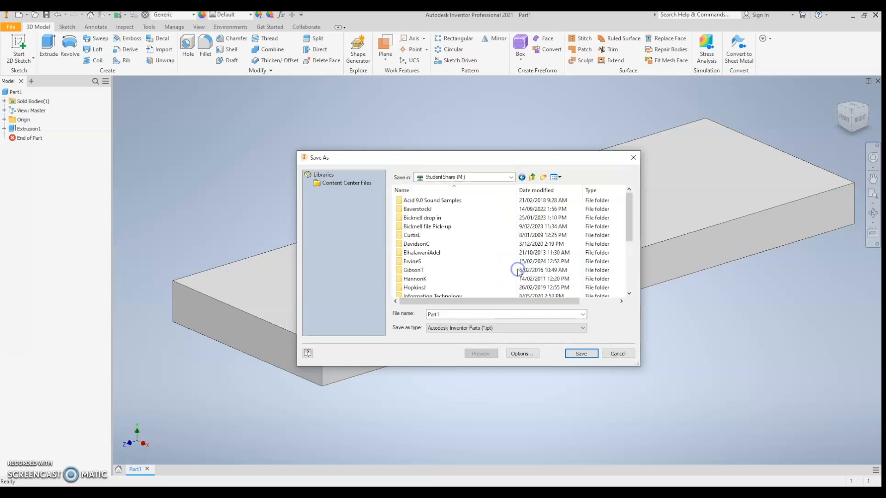
{"action": "double_click", "coordinate": [412, 210]}
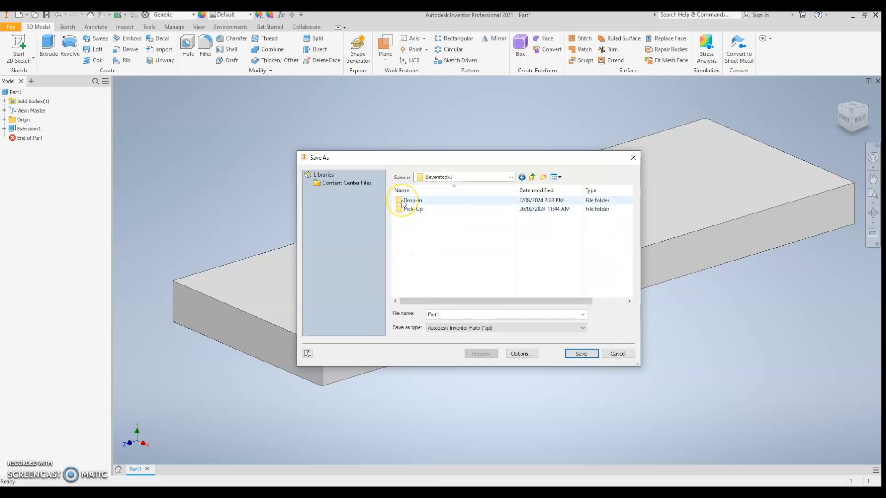
{"action": "double_click", "coordinate": [403, 204]}
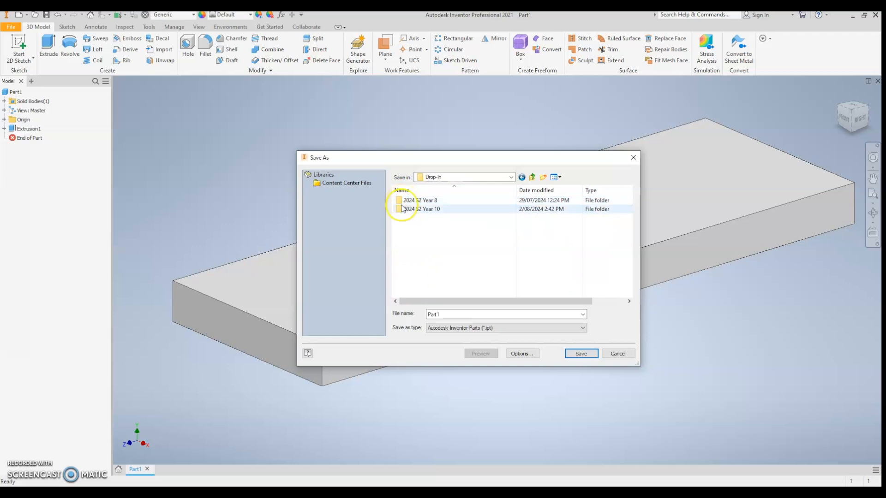
{"action": "double_click", "coordinate": [403, 210]}
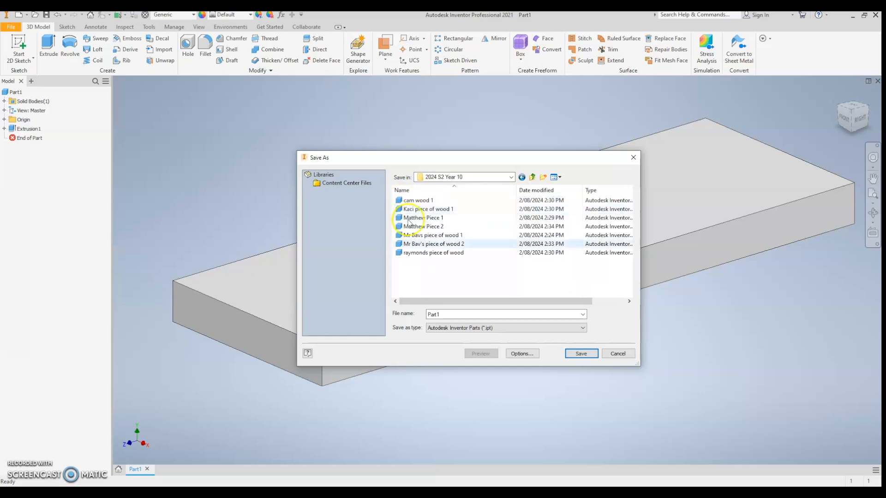
Name the file with the teacher's name followed by "example Box Part 1 of 2" and save it as an Inventor part.
{"action": "double_click", "coordinate": [455, 314]}
{"action": "type", "text": "M"}
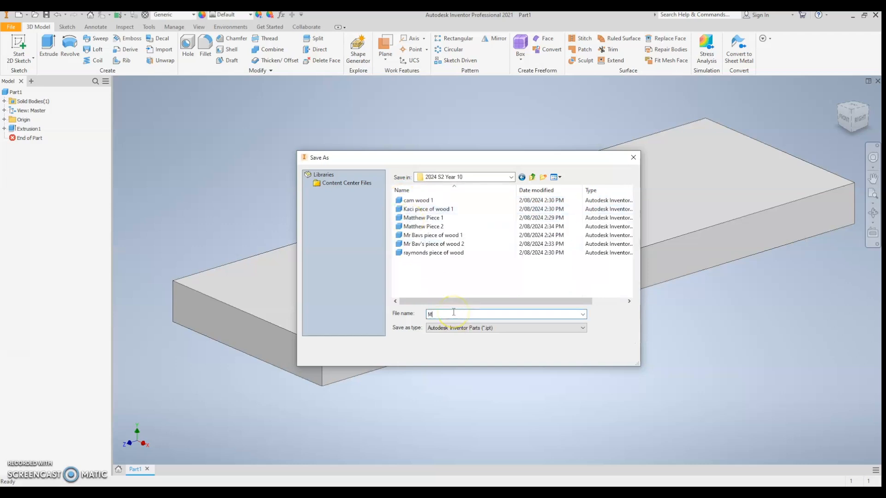
{"action": "type", "text": "r Bav"}
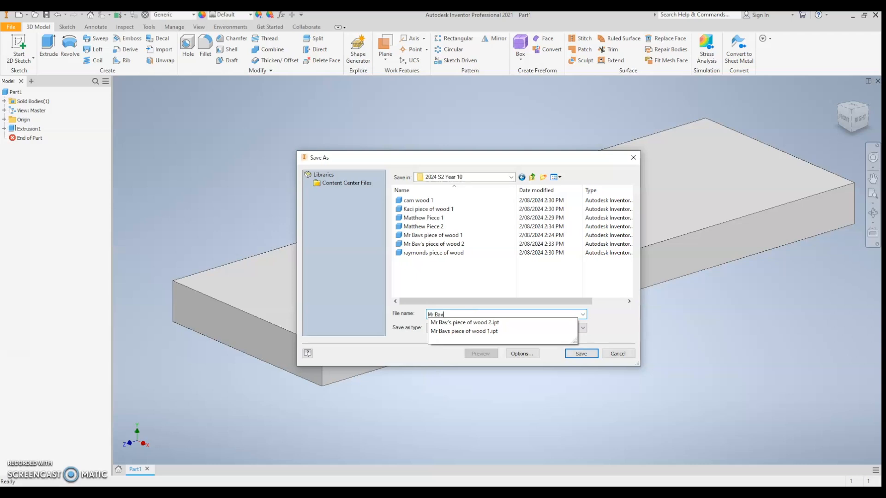
{"action": "type", "text": "'s example Box Part 1 of 2"}
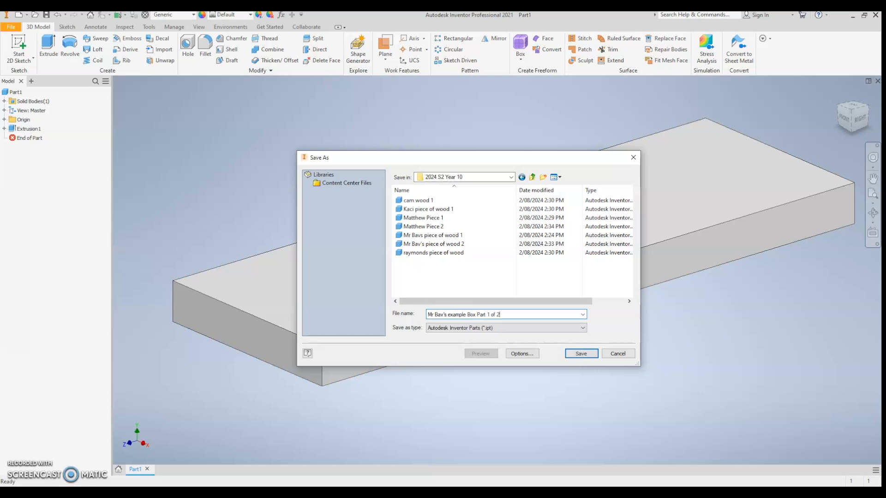
{"action": "key", "text": "Return"}
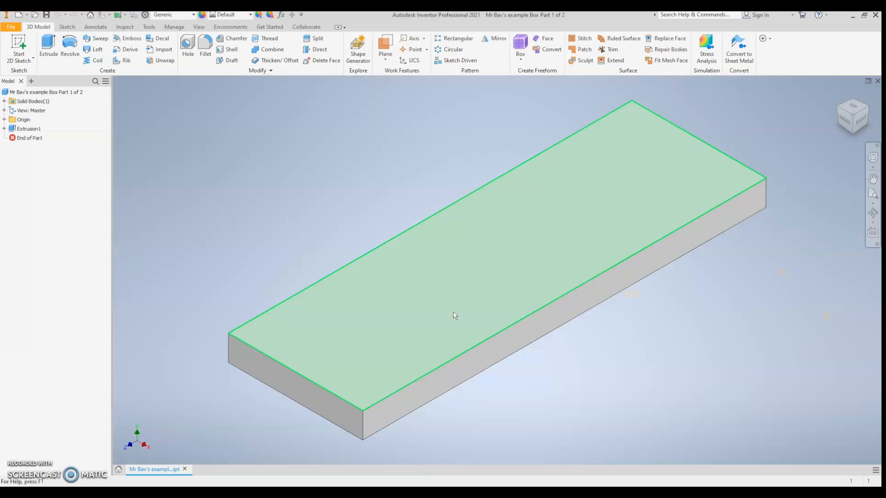
Start a new 2D sketch on the board's large top face.
{"action": "left_click", "coordinate": [469, 328]}
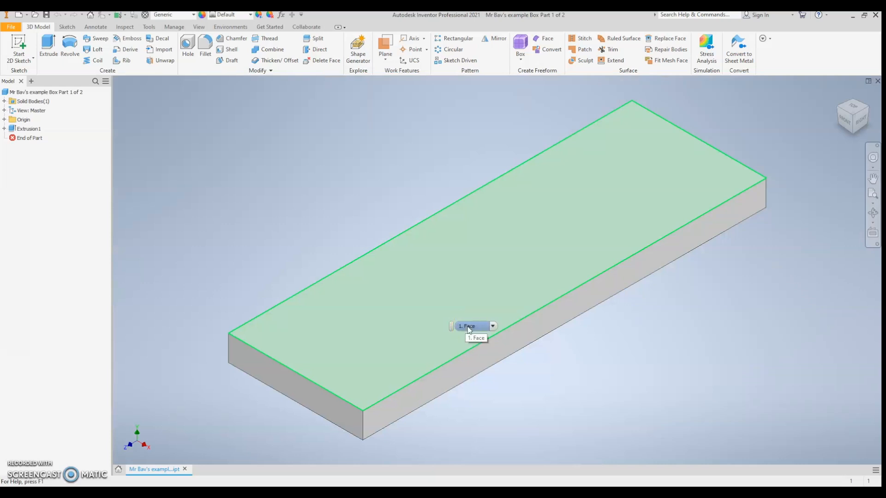
{"action": "left_click", "coordinate": [19, 44]}
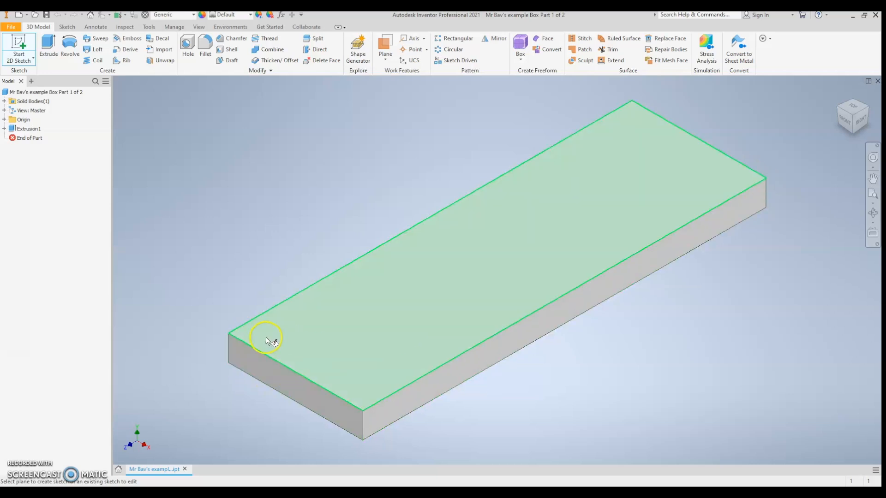
{"action": "left_click", "coordinate": [397, 316]}
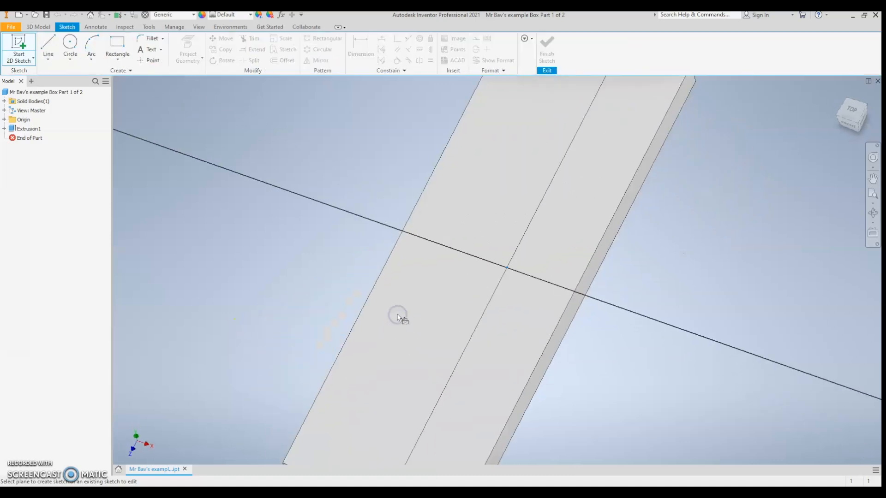
{"action": "left_click", "coordinate": [874, 195]}
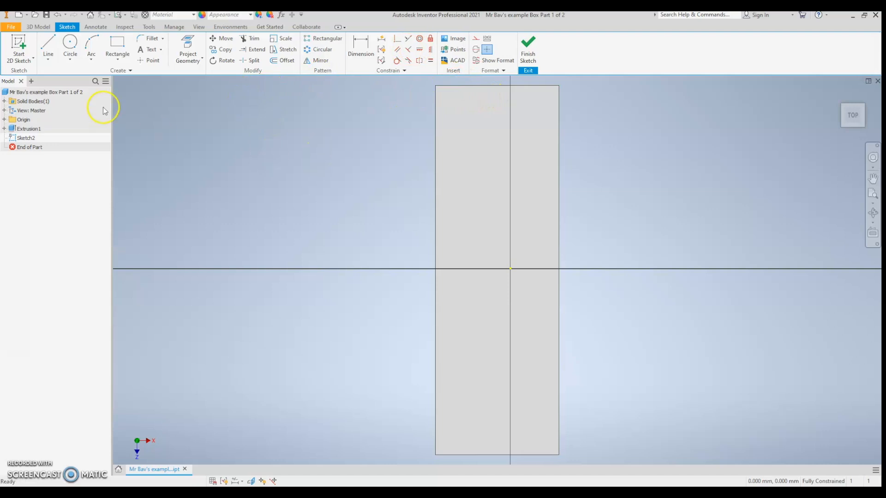
Sketch two rectangles across the board's short ends, overhanging the outer edges and reaching about 20 mm and 15 mm into the face.
{"action": "left_click", "coordinate": [118, 42]}
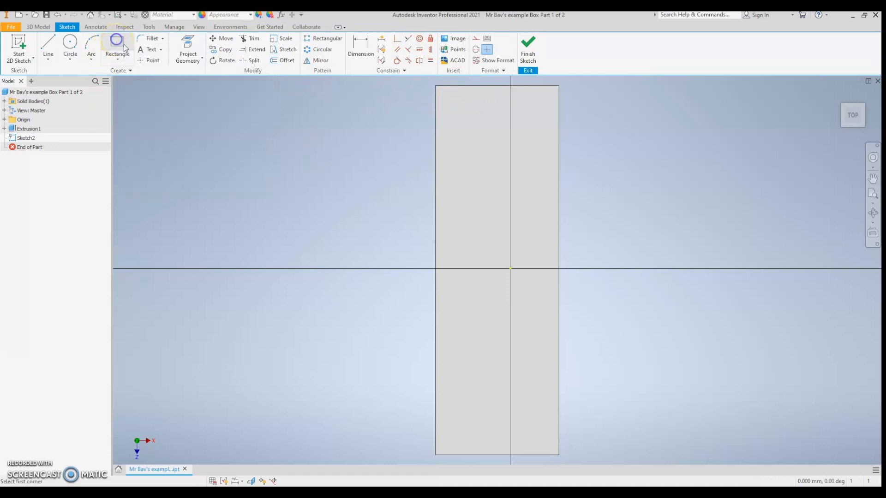
{"action": "left_click", "coordinate": [424, 79]}
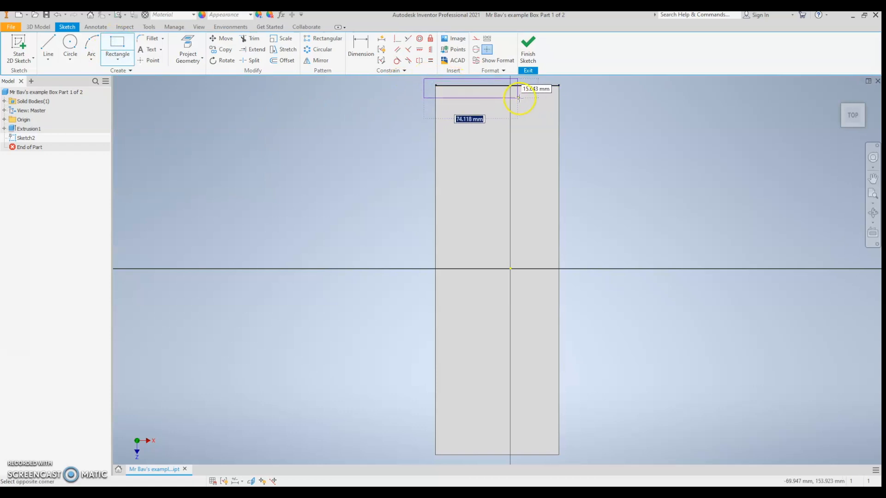
{"action": "left_click", "coordinate": [573, 110]}
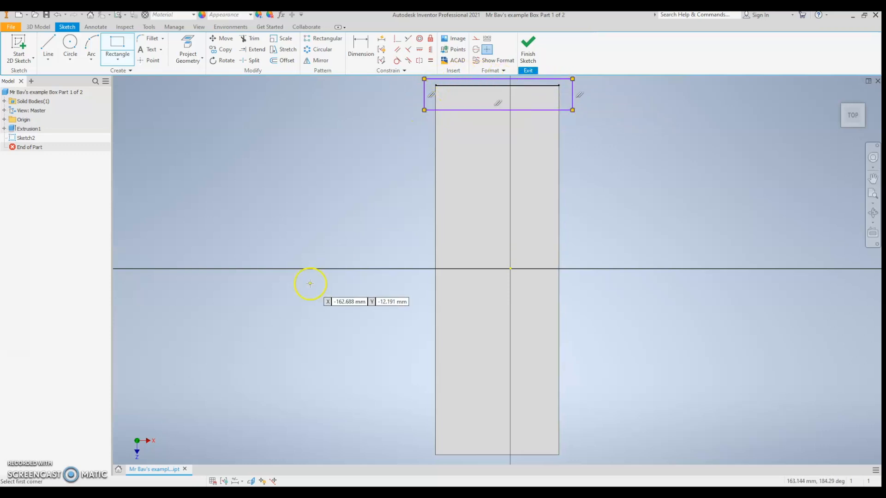
{"action": "left_click", "coordinate": [424, 437]}
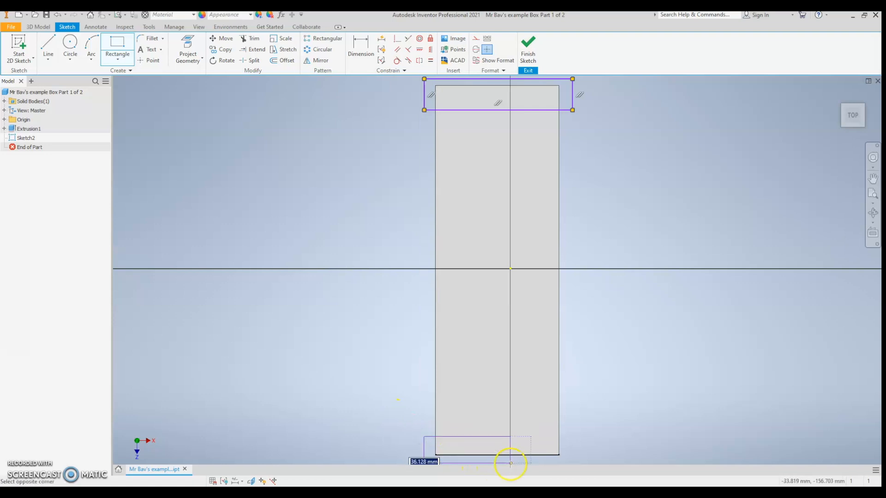
{"action": "left_click", "coordinate": [578, 462]}
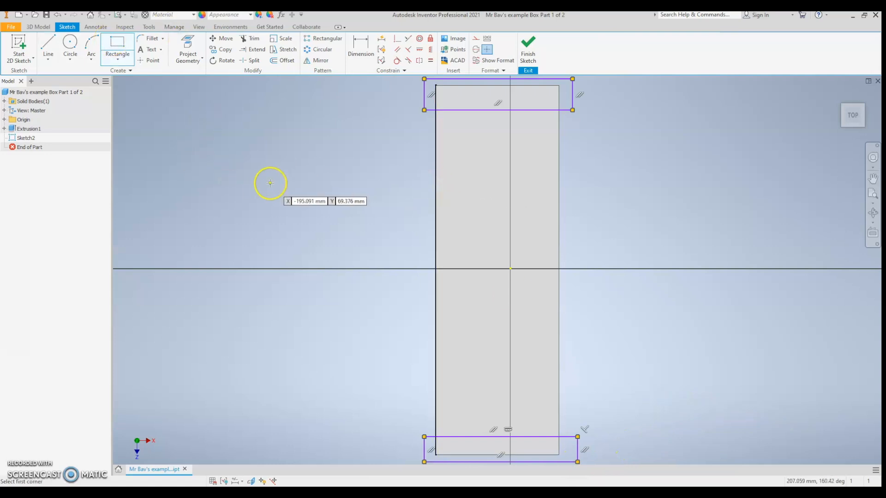
Dimension the upper rectangle's inner edge 19 mm from the board's adjacent short edge.
{"action": "left_click", "coordinate": [359, 45]}
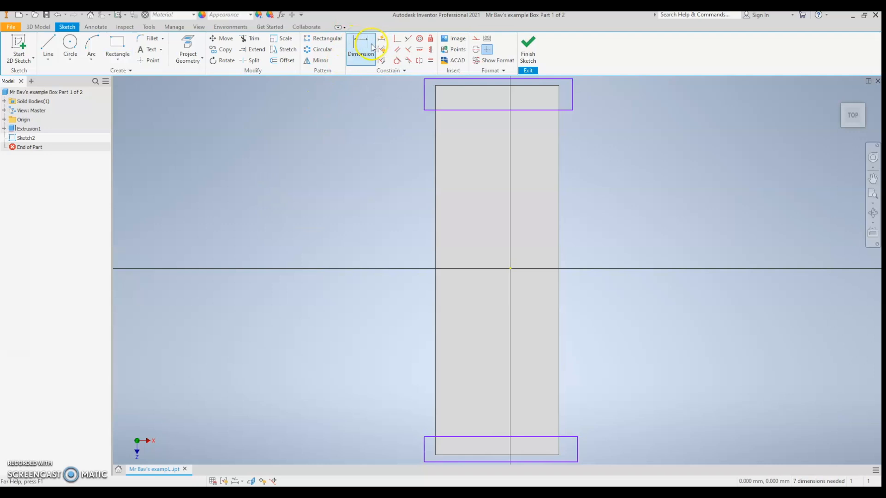
{"action": "left_click", "coordinate": [480, 86]}
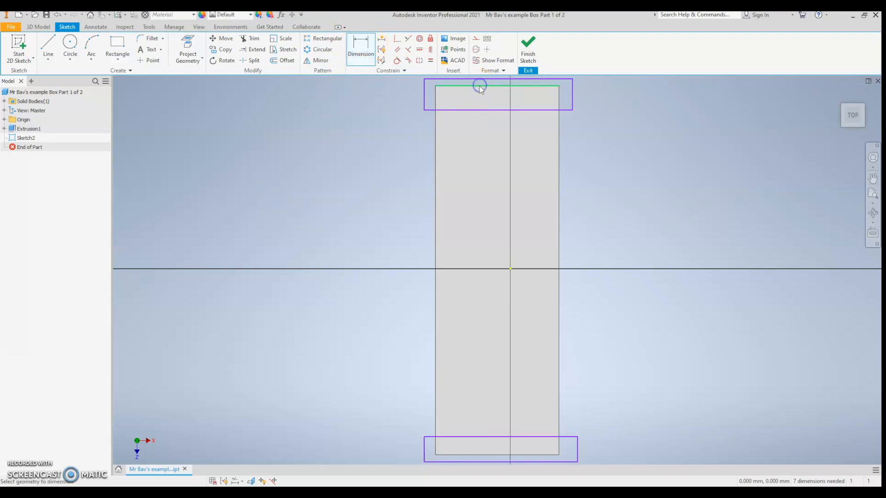
{"action": "left_click", "coordinate": [478, 110]}
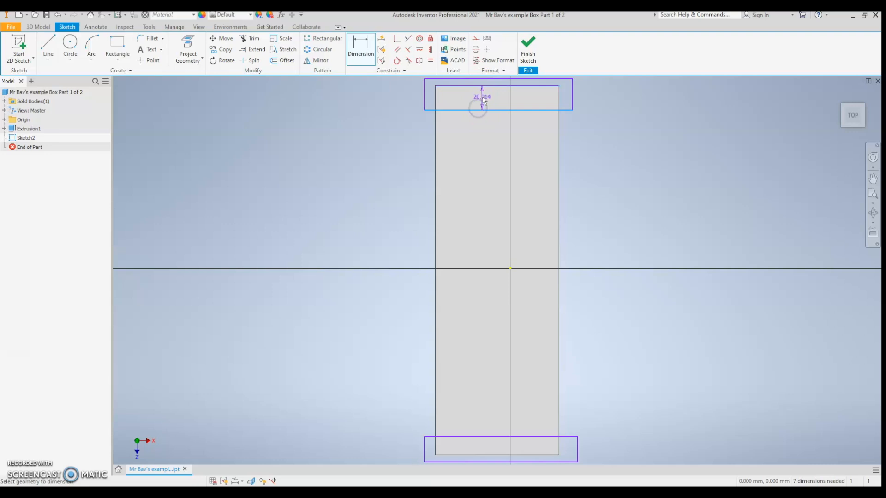
{"action": "left_click", "coordinate": [483, 100]}
{"action": "type", "text": "19"}
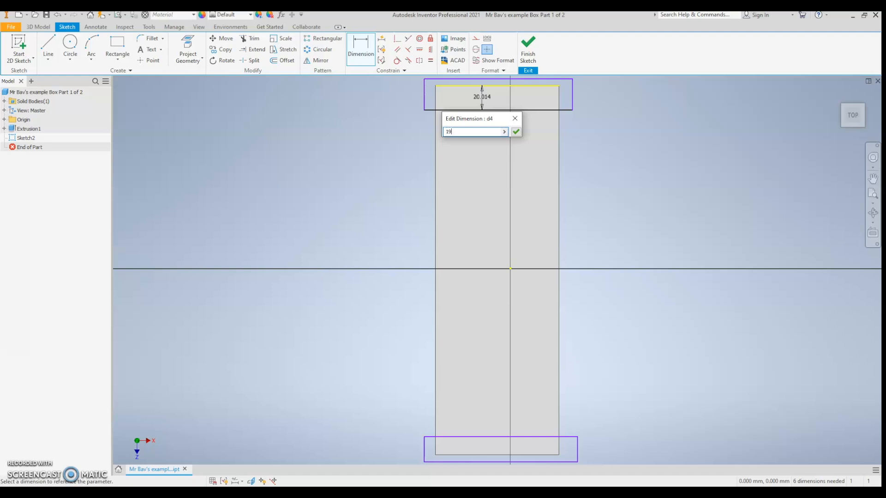
{"action": "key", "text": "Return"}
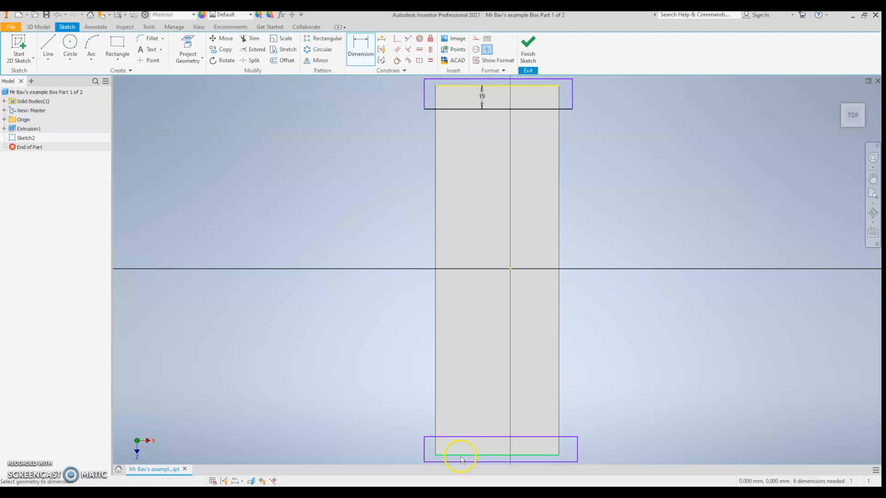
Dimension the lower rectangle's inner edge 19 mm from the board's other short edge and finish the sketch.
{"action": "left_click", "coordinate": [472, 455]}
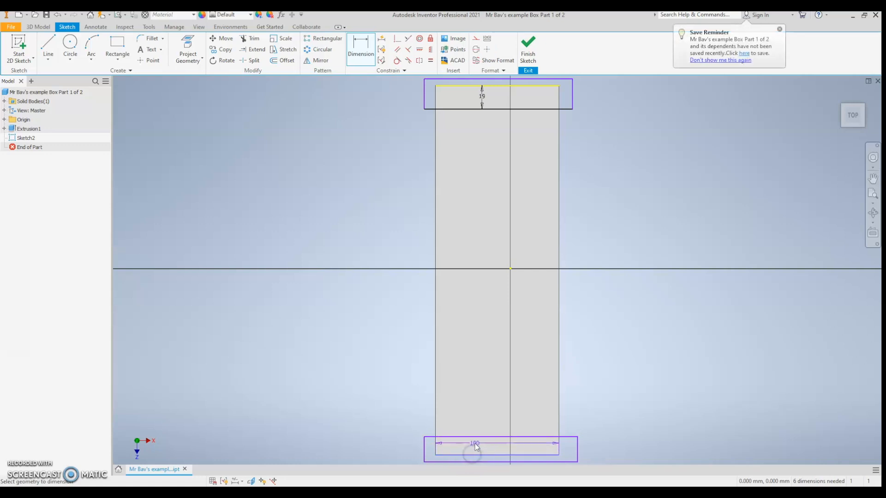
{"action": "left_click", "coordinate": [479, 437]}
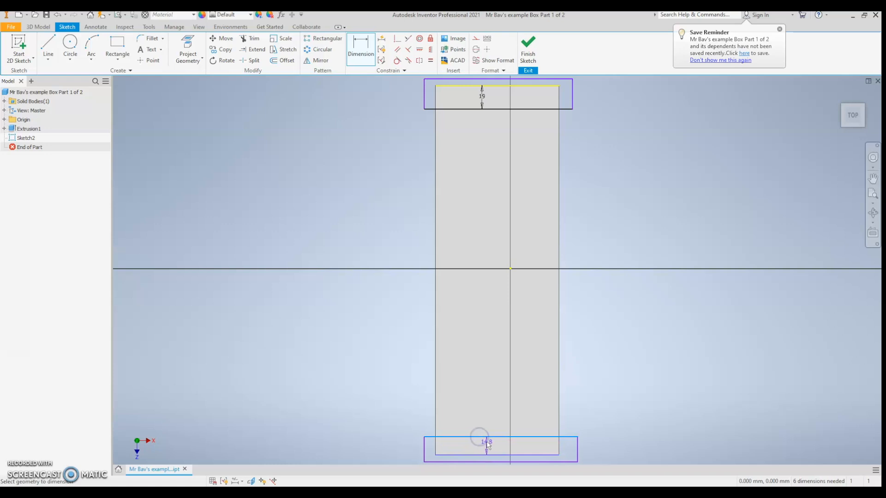
{"action": "left_click", "coordinate": [489, 448]}
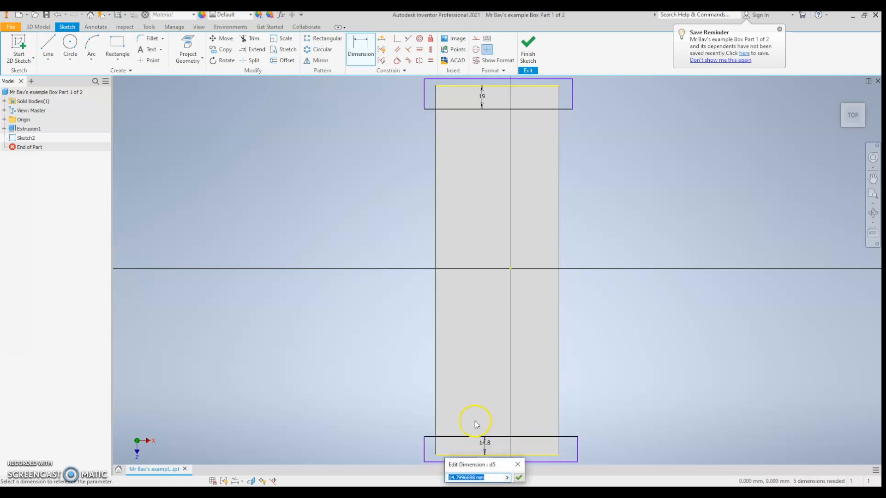
{"action": "type", "text": "19"}
{"action": "key", "text": "Return"}
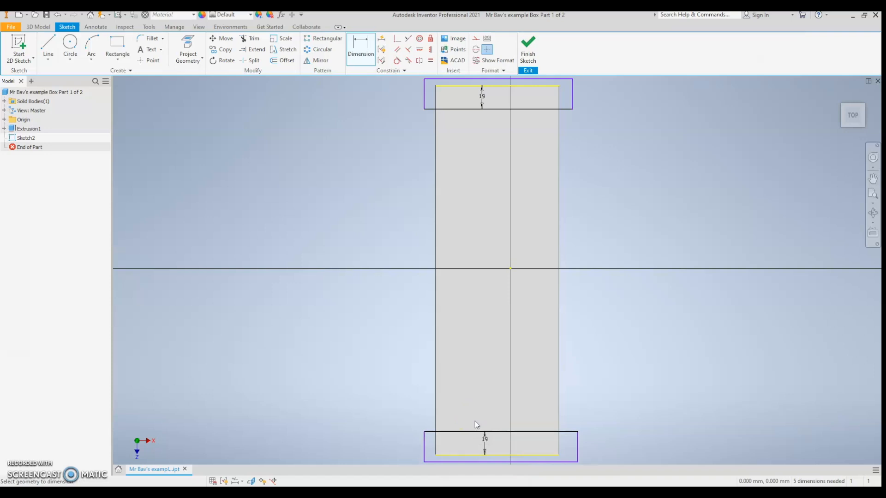
{"action": "left_click", "coordinate": [528, 54]}
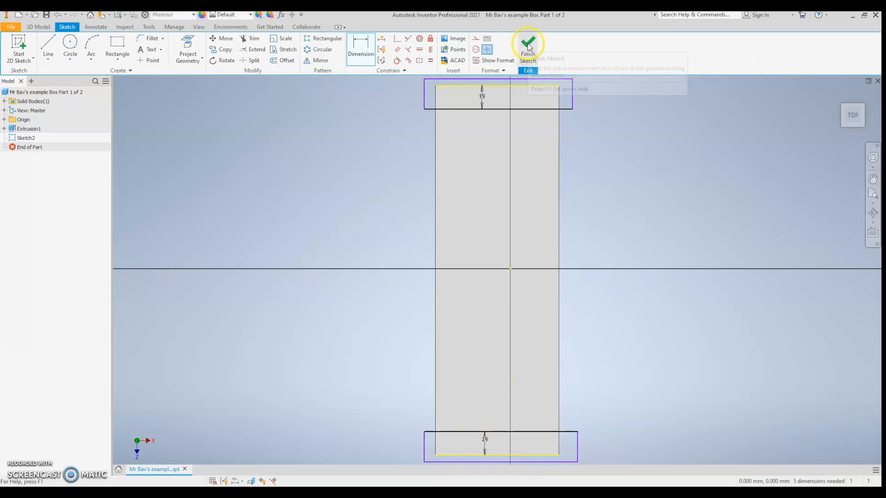
{"action": "left_click", "coordinate": [528, 43]}
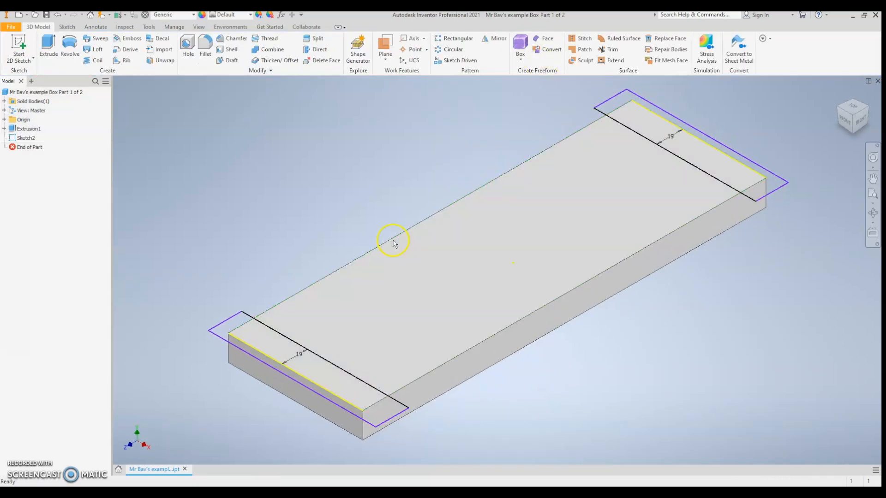
Extrude both end rectangles as a cut 9.5 mm down into the board to form the end rebates.
{"action": "left_click", "coordinate": [46, 43]}
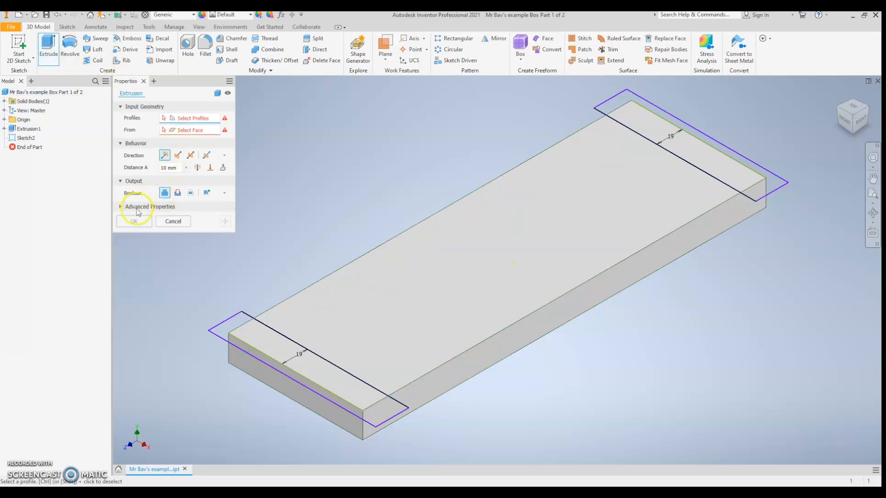
{"action": "left_click", "coordinate": [332, 376]}
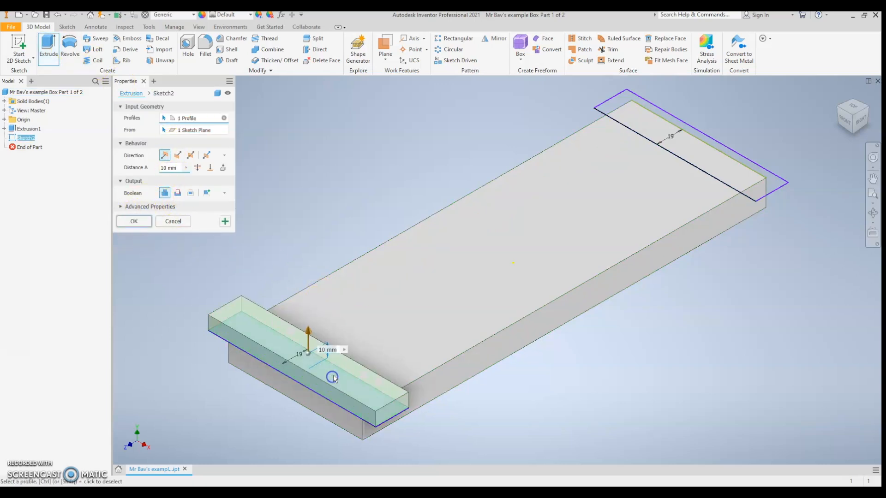
{"action": "left_click", "coordinate": [701, 158]}
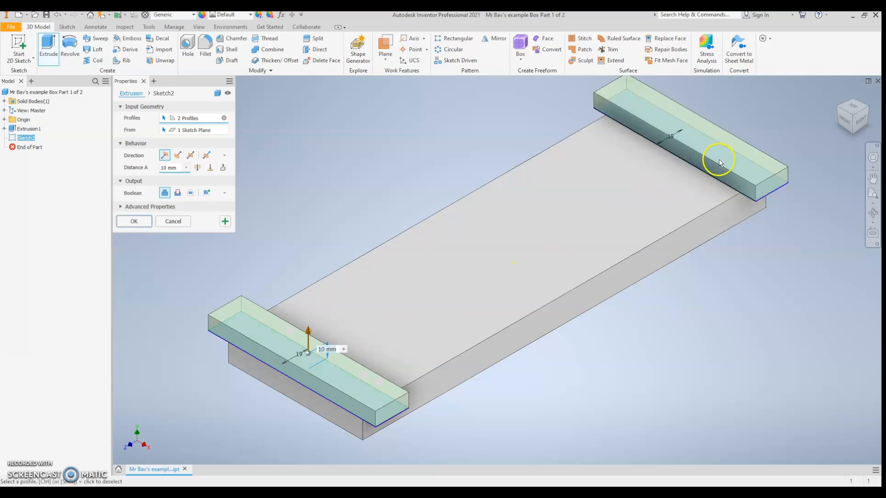
{"action": "left_click", "coordinate": [177, 194]}
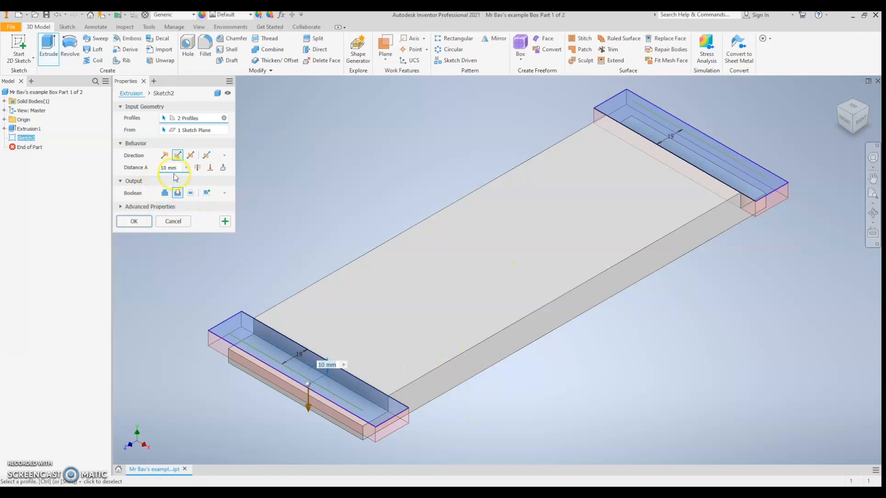
{"action": "left_click_drag", "start_coordinate": [166, 168], "coordinate": [154, 169]}
{"action": "type", "text": "9.5"}
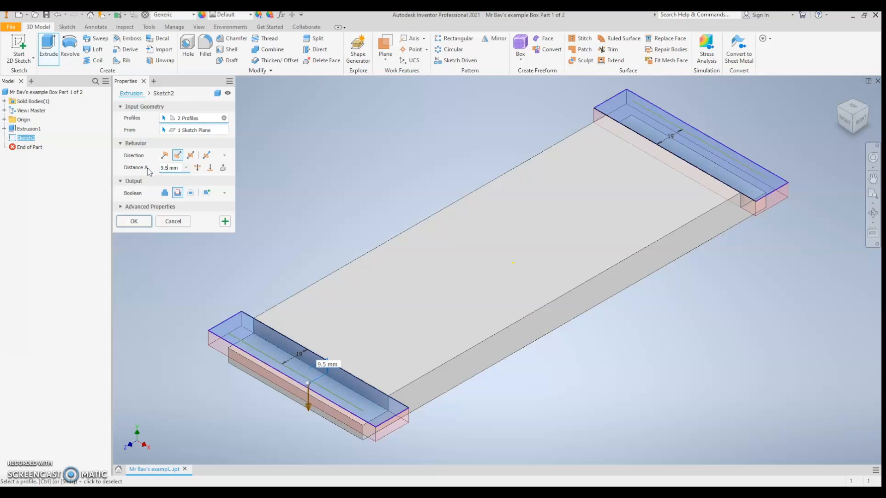
{"action": "key", "text": "Return"}
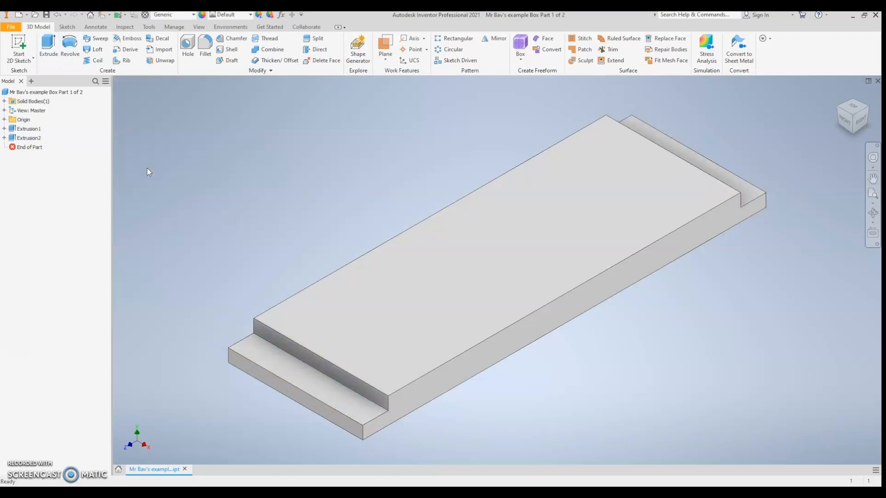
Start a sketch on the raised top face and draw a rectangle overlapping one long edge by about 20 mm, overhanging both ends.
{"action": "mouse_move", "coordinate": [852, 116]}
{"action": "left_mouse_down"}
{"action": "mouse_move", "coordinate": [693, 154]}
{"action": "mouse_move", "coordinate": [664, 145]}
{"action": "mouse_move", "coordinate": [700, 121]}
{"action": "mouse_move", "coordinate": [777, 149]}
{"action": "mouse_move", "coordinate": [792, 197]}
{"action": "mouse_move", "coordinate": [700, 251]}
{"action": "mouse_move", "coordinate": [710, 282]}
{"action": "mouse_move", "coordinate": [760, 279]}
{"action": "mouse_move", "coordinate": [782, 266]}
{"action": "mouse_move", "coordinate": [766, 212]}
{"action": "mouse_move", "coordinate": [777, 188]}
{"action": "mouse_move", "coordinate": [851, 199]}
{"action": "mouse_move", "coordinate": [847, 245]}
{"action": "mouse_move", "coordinate": [121, 245]}
{"action": "left_mouse_up"}
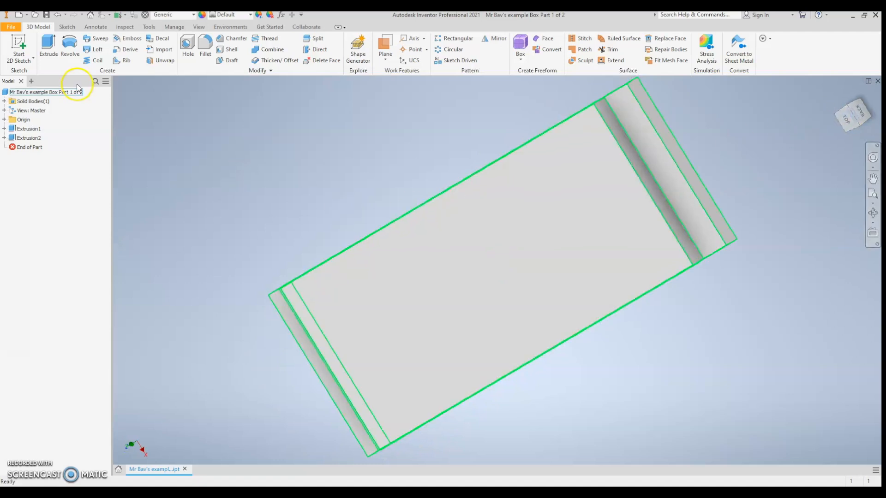
{"action": "left_click", "coordinate": [19, 49]}
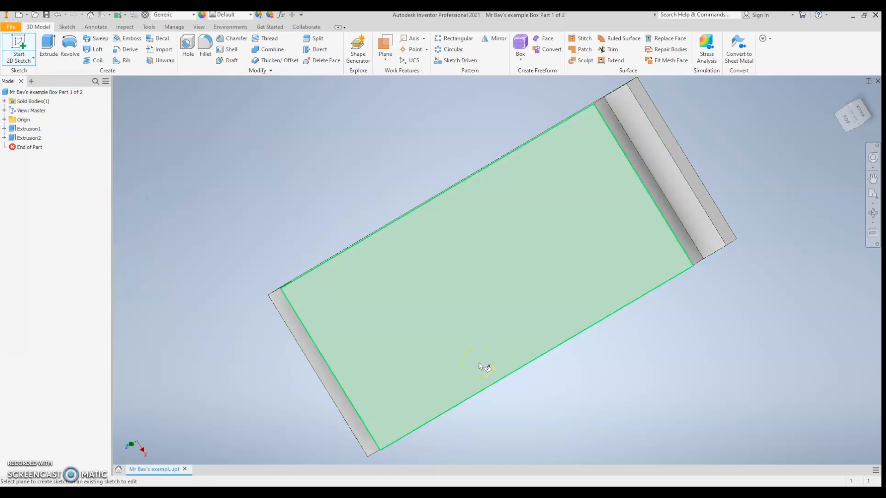
{"action": "left_click", "coordinate": [479, 364]}
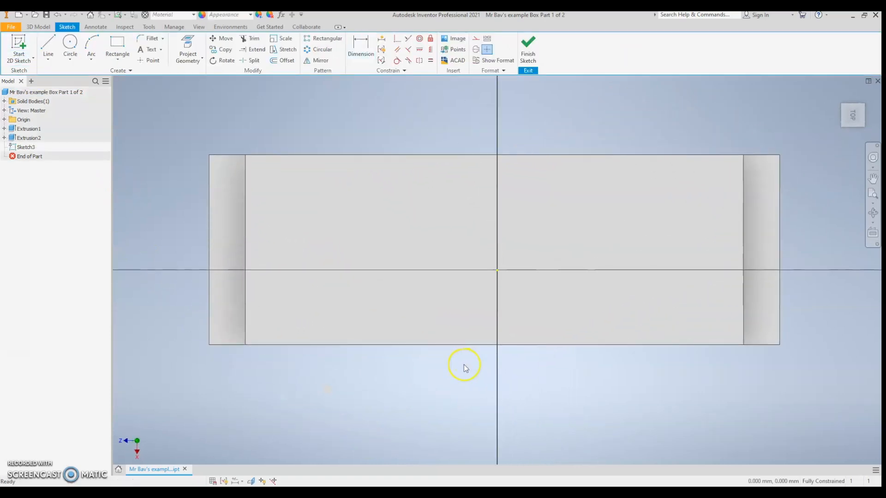
{"action": "left_click", "coordinate": [114, 43]}
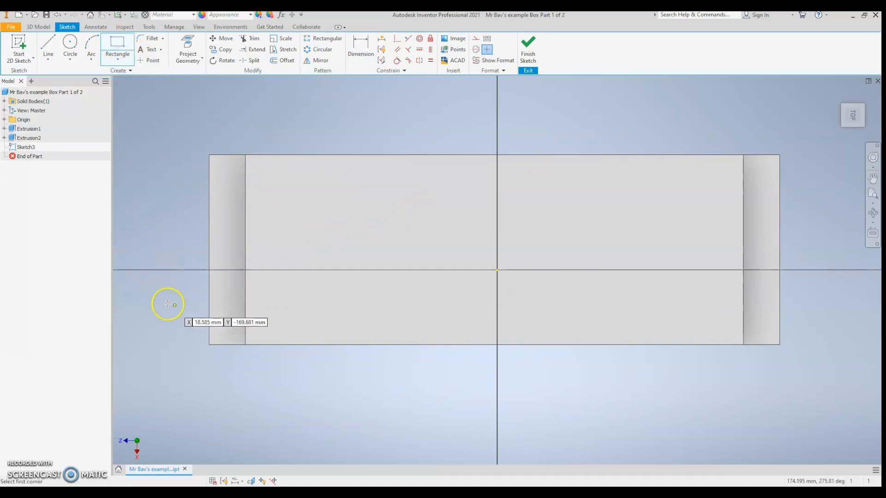
{"action": "left_click", "coordinate": [182, 306]}
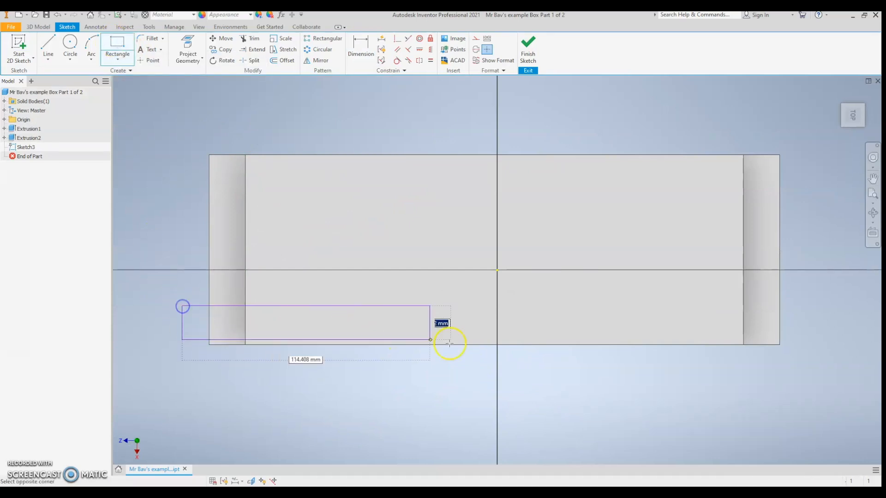
{"action": "left_click", "coordinate": [817, 377]}
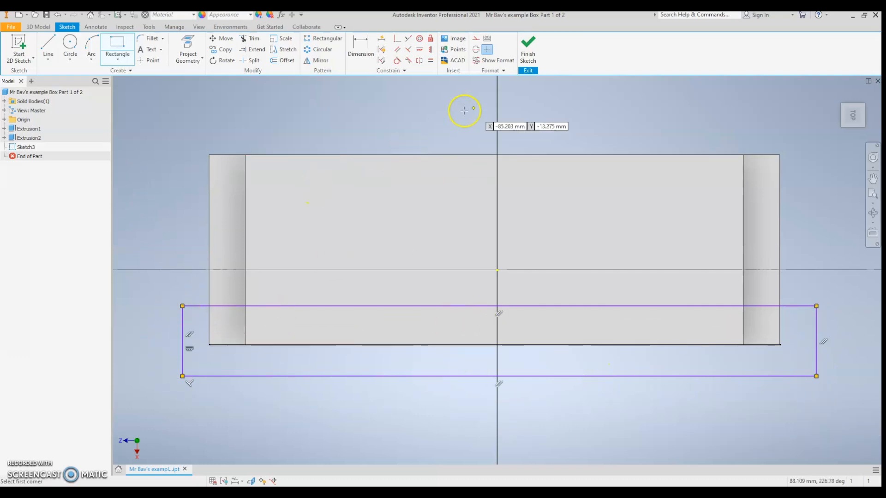
Dimension the new rectangle's inner long edge 12 mm from the board's adjacent long edge.
{"action": "left_click", "coordinate": [363, 41]}
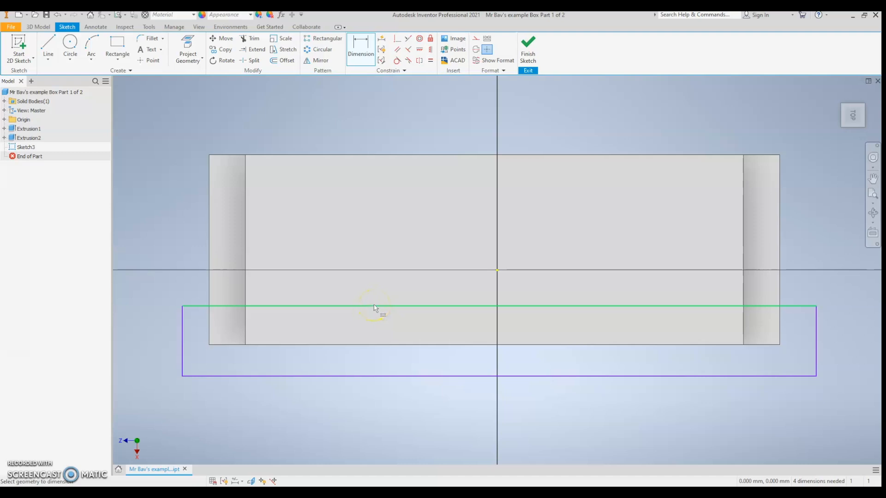
{"action": "left_click", "coordinate": [369, 337]}
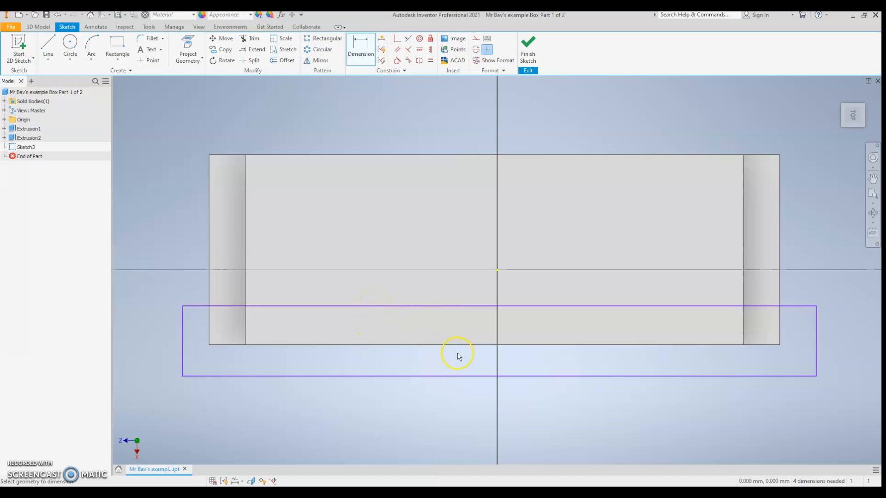
{"action": "left_click", "coordinate": [478, 345]}
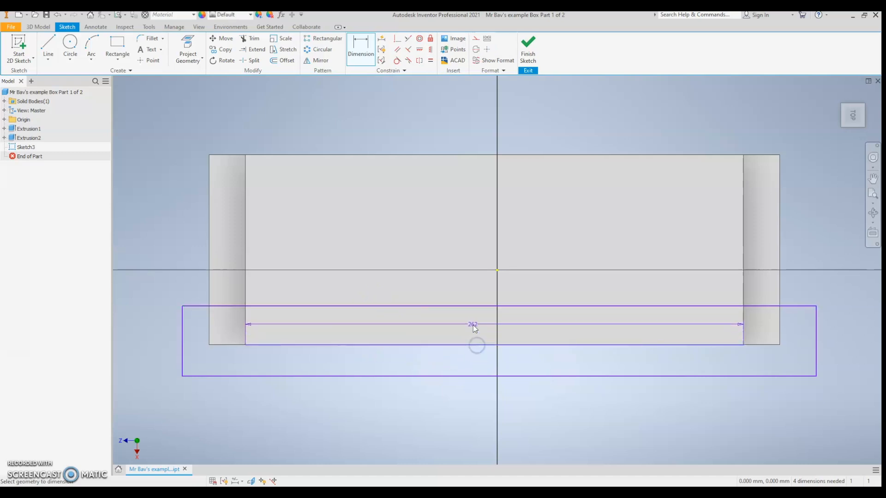
{"action": "left_click", "coordinate": [474, 307]}
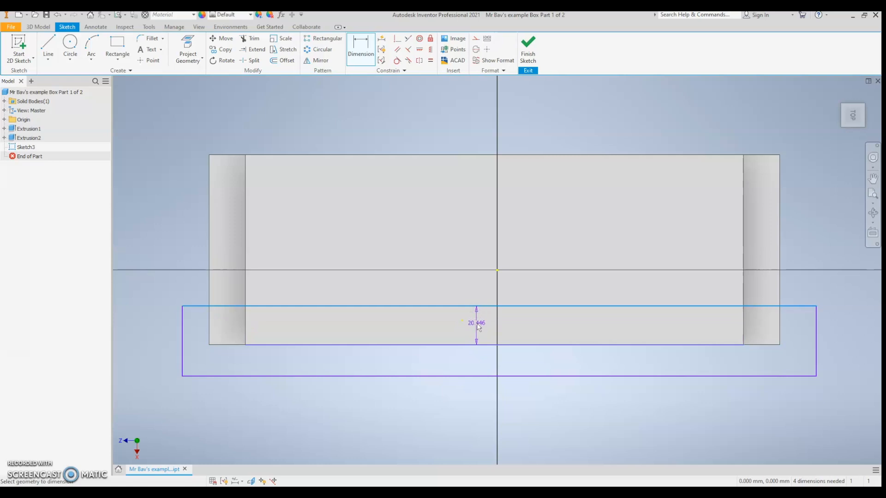
{"action": "left_click", "coordinate": [477, 328]}
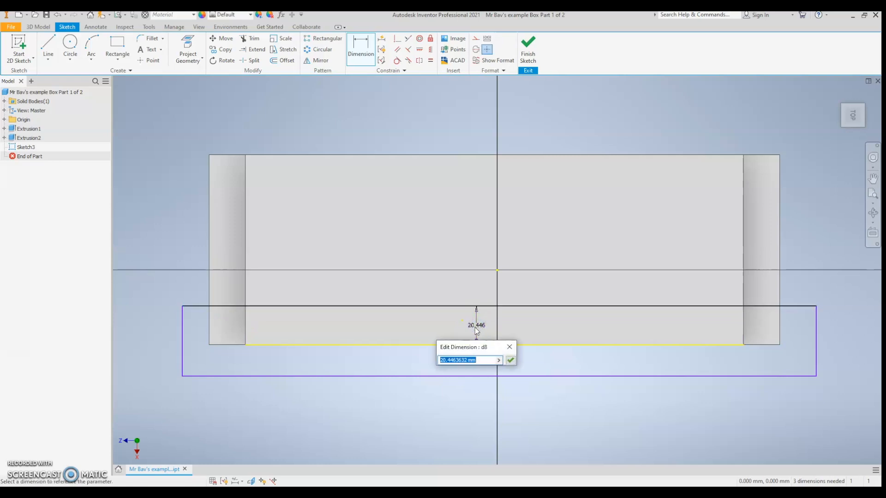
{"action": "type", "text": "12"}
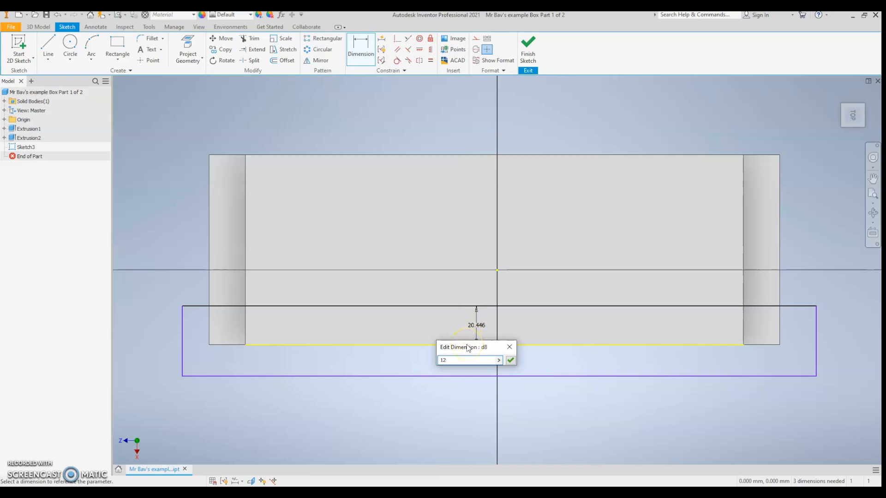
{"action": "key", "text": "Return"}
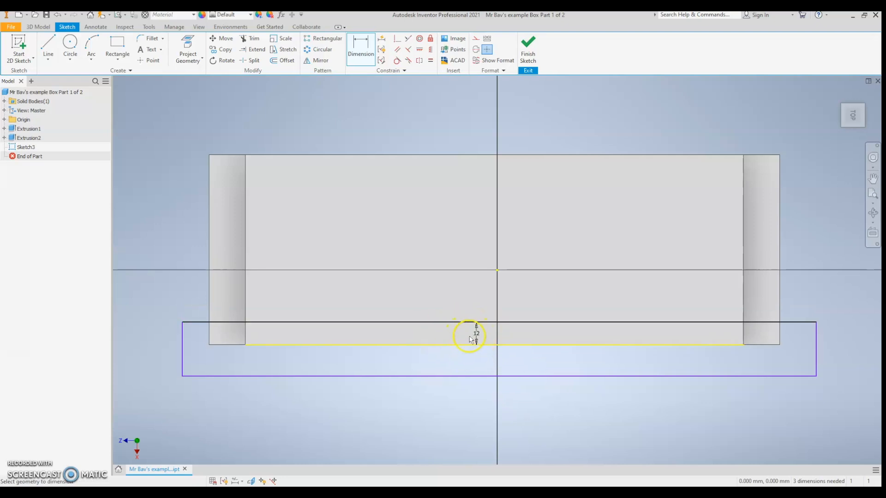
Finish the sketch and extrude its long-edge rectangle as a cut 9.5 mm down into the board.
{"action": "left_click", "coordinate": [528, 43]}
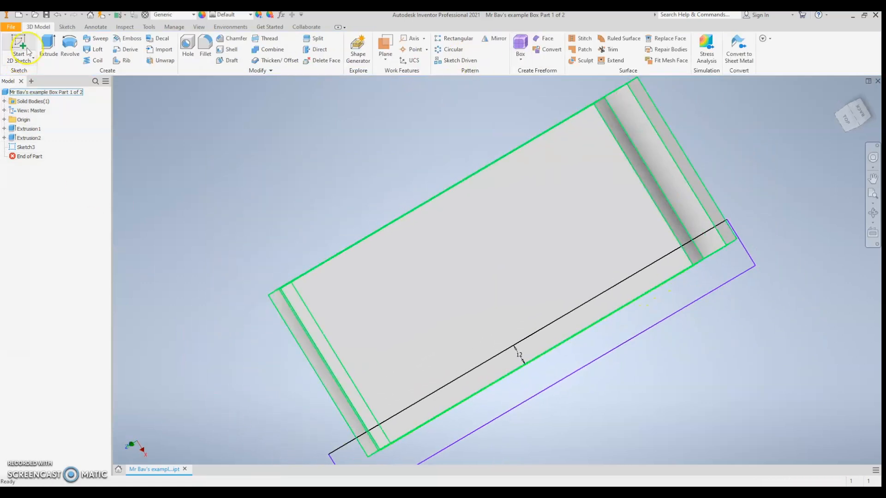
{"action": "left_click", "coordinate": [49, 43]}
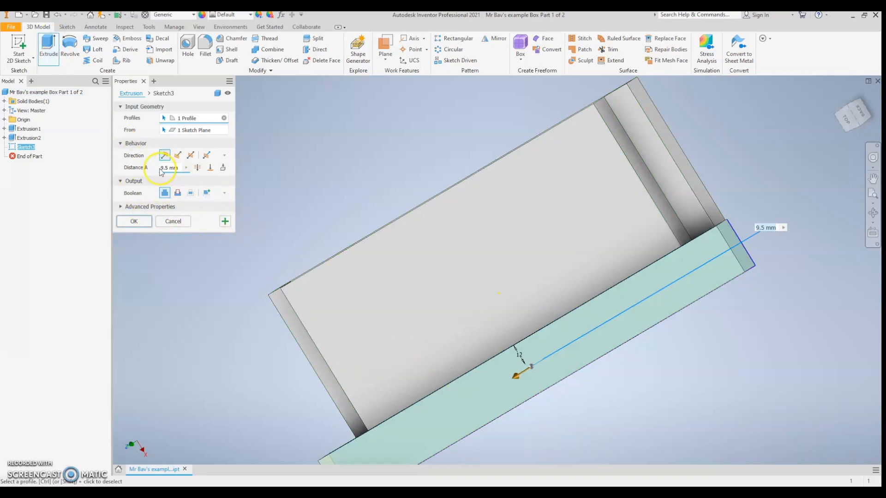
{"action": "left_click", "coordinate": [178, 193]}
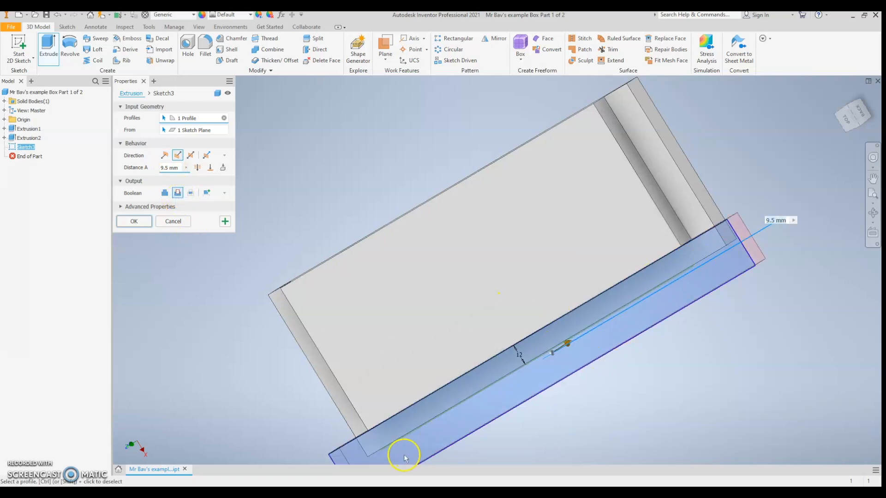
{"action": "left_click", "coordinate": [130, 222]}
Assign the Wood (Birch) material to the board with the end and long-edge rebates.
{"action": "mouse_move", "coordinate": [851, 123]}
{"action": "left_mouse_down"}
{"action": "mouse_move", "coordinate": [849, 139]}
{"action": "mouse_move", "coordinate": [794, 208]}
{"action": "mouse_move", "coordinate": [746, 241]}
{"action": "mouse_move", "coordinate": [729, 149]}
{"action": "mouse_move", "coordinate": [851, 131]}
{"action": "mouse_move", "coordinate": [143, 202]}
{"action": "mouse_move", "coordinate": [113, 293]}
{"action": "mouse_move", "coordinate": [796, 282]}
{"action": "mouse_move", "coordinate": [753, 243]}
{"action": "left_mouse_up"}
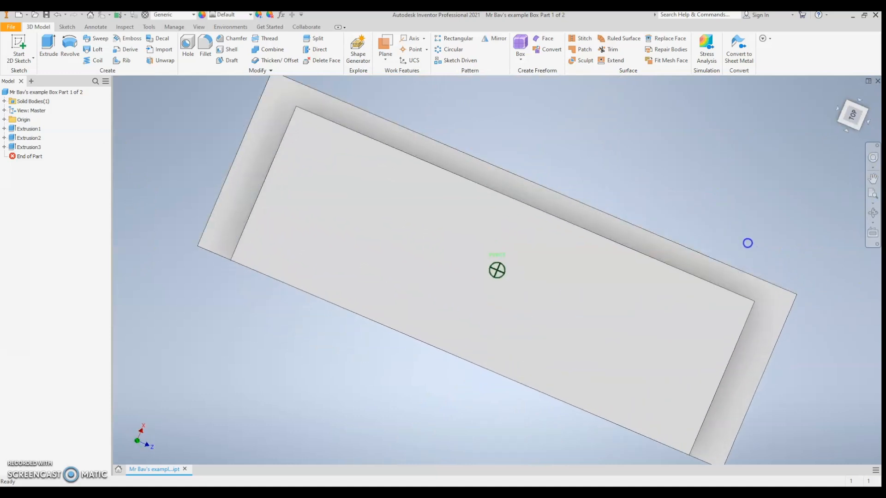
{"action": "key", "text": "Escape"}
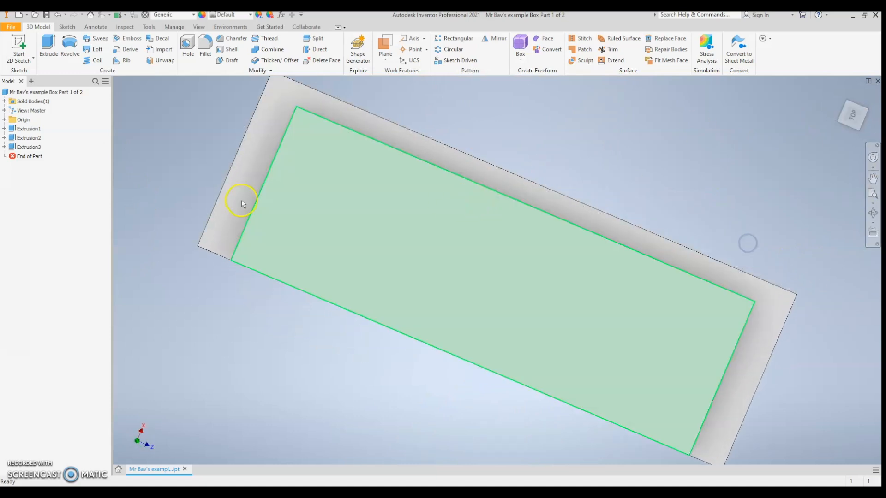
{"action": "left_click", "coordinate": [193, 16]}
{"action": "scroll", "coordinate": [217, 267], "scroll_direction": "down", "scroll_amount": 5}
{"action": "scroll", "coordinate": [217, 273], "scroll_direction": "down", "scroll_amount": 3}
{"action": "left_click", "coordinate": [211, 280]}
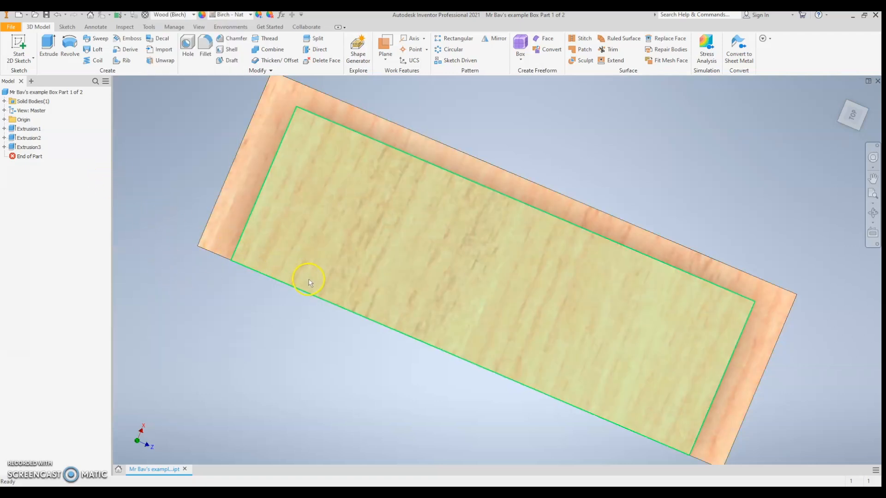
Save the birch board as a separate part file, changing the current file name's ending to "Part 2 of 2".
{"action": "left_click", "coordinate": [46, 92]}
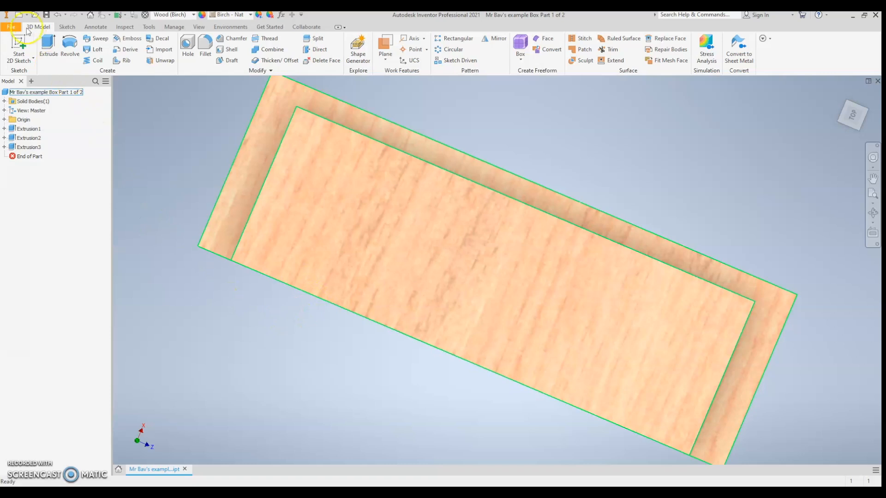
{"action": "left_click", "coordinate": [17, 30]}
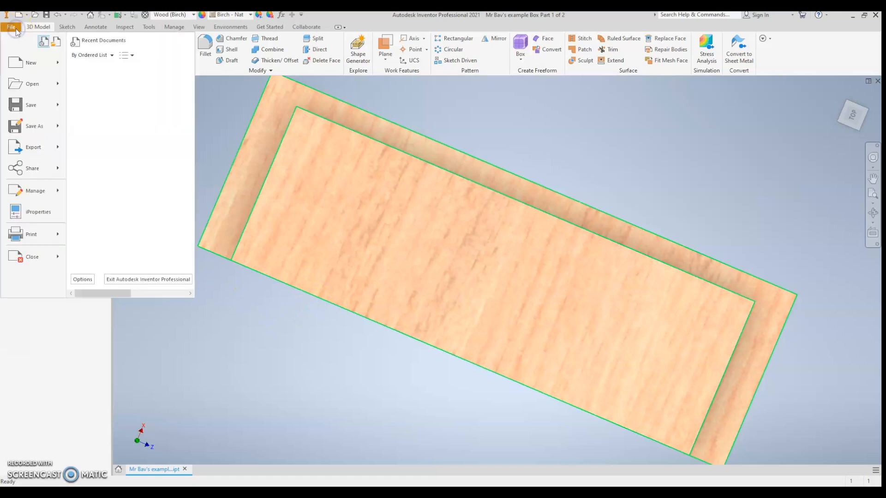
{"action": "left_click", "coordinate": [50, 126]}
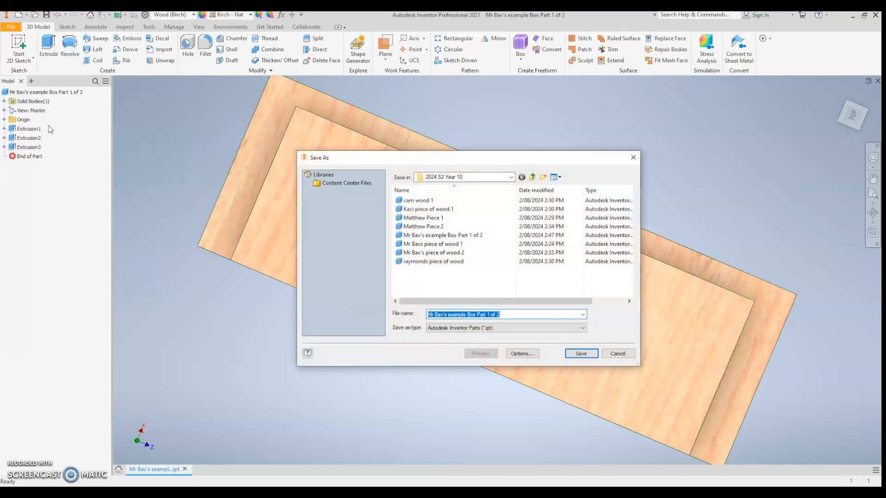
{"action": "left_click", "coordinate": [509, 316]}
{"action": "left_click", "coordinate": [491, 314]}
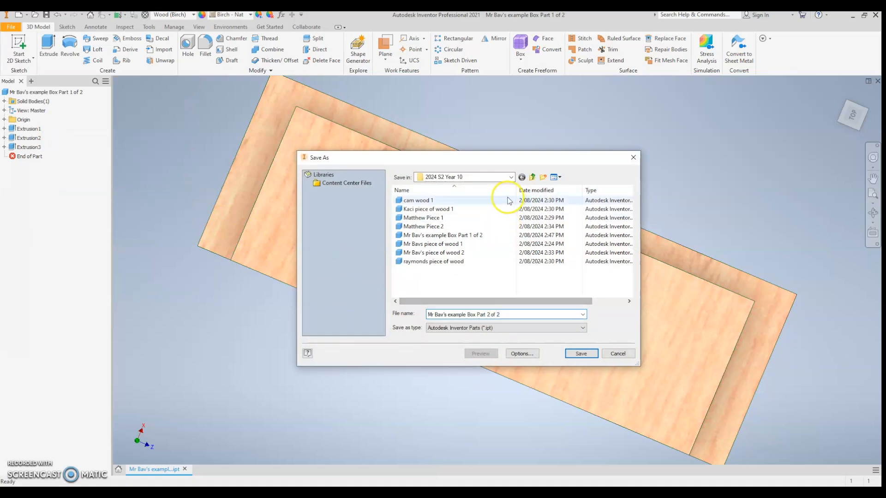
{"action": "left_click", "coordinate": [581, 354]}
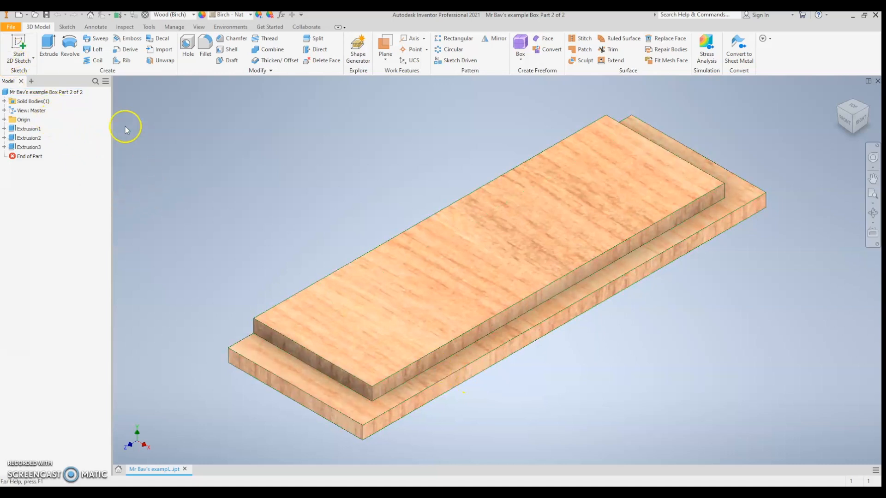
Open the example box part file whose name ends in "Part 1 of 2" from the 2024 S2 Year 10 folder.
{"action": "left_click", "coordinate": [11, 26]}
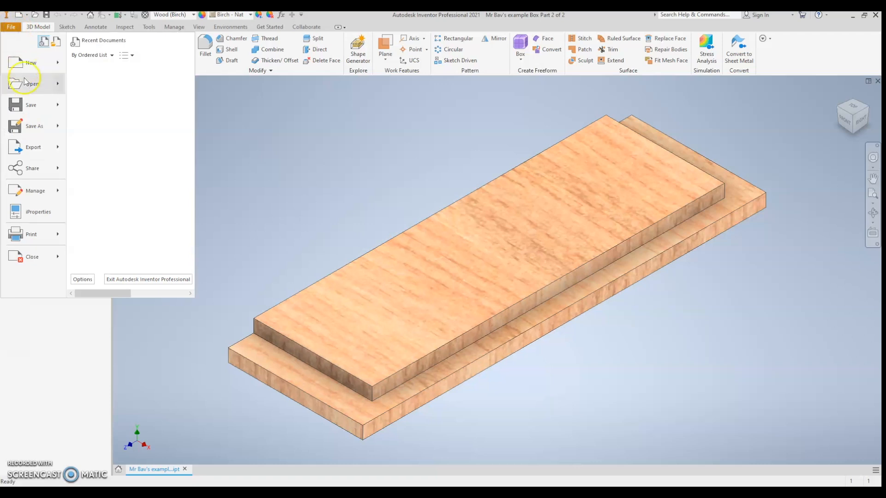
{"action": "left_click", "coordinate": [28, 84]}
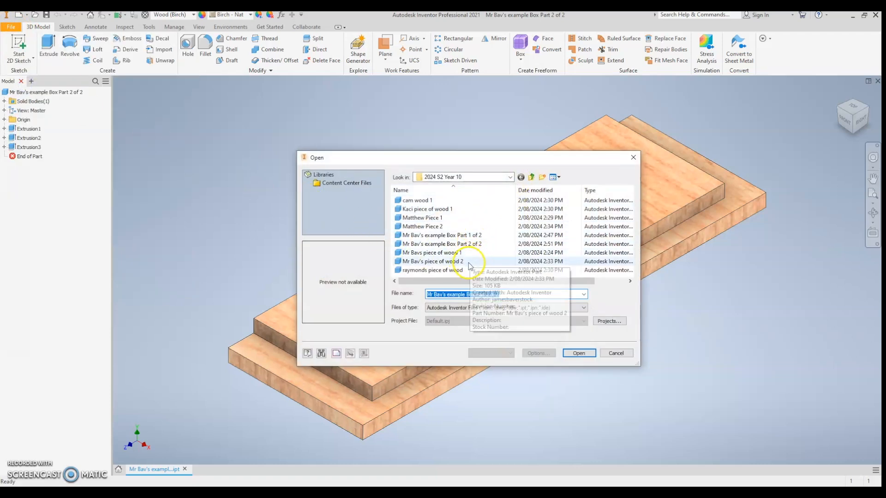
{"action": "left_click", "coordinate": [475, 244]}
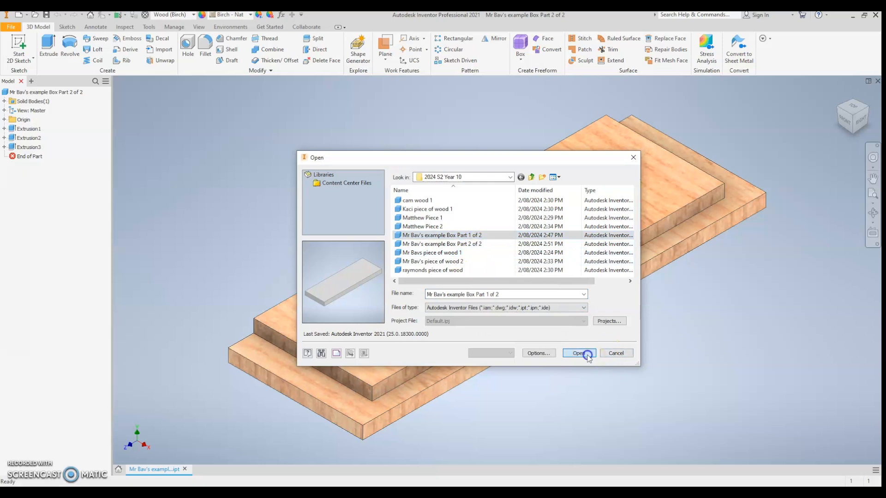
{"action": "left_click", "coordinate": [587, 355]}
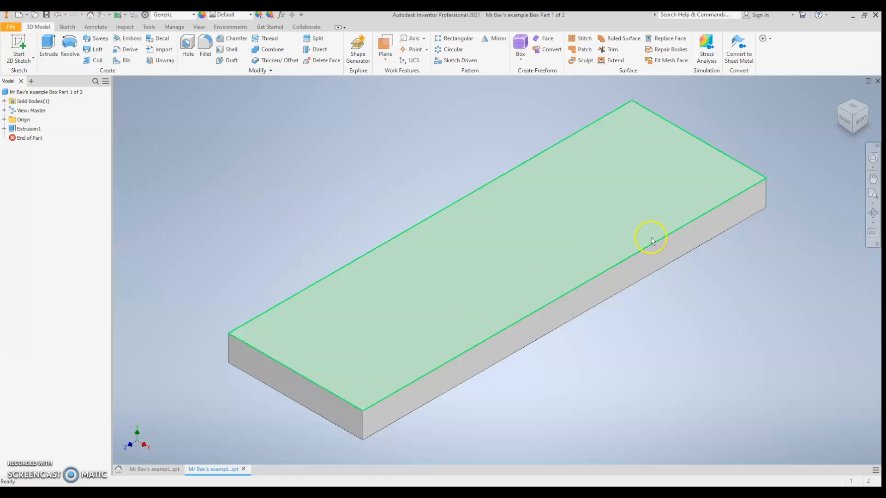
Sketch a rectangle about 31 mm wide on the plain board's top face, overlapping one long edge by about 9 mm and overhanging both ends.
{"action": "left_click", "coordinate": [19, 44]}
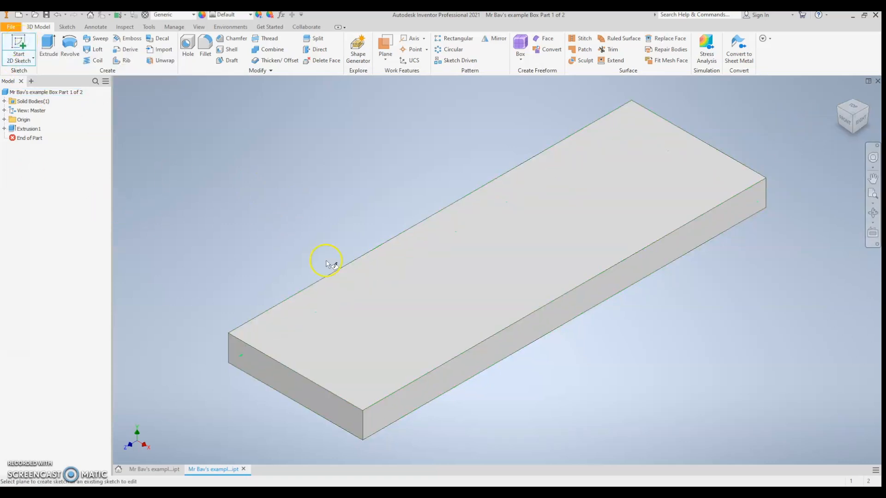
{"action": "left_click", "coordinate": [434, 340]}
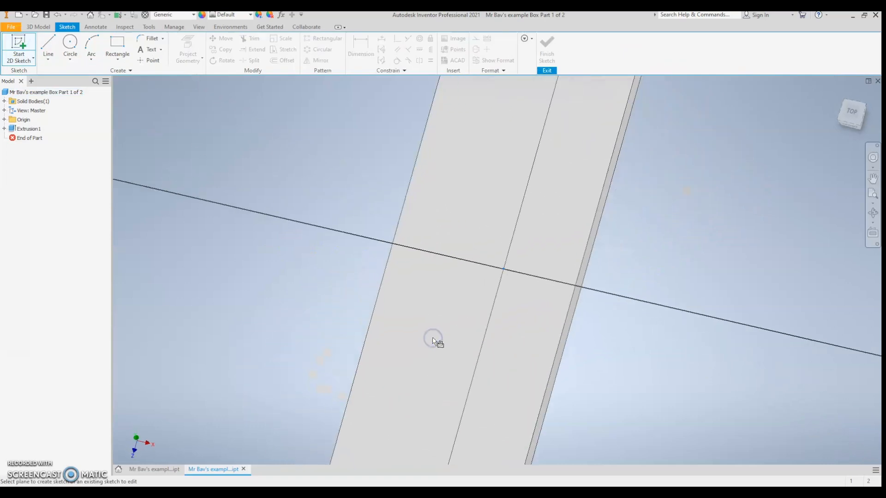
{"action": "left_click", "coordinate": [875, 199]}
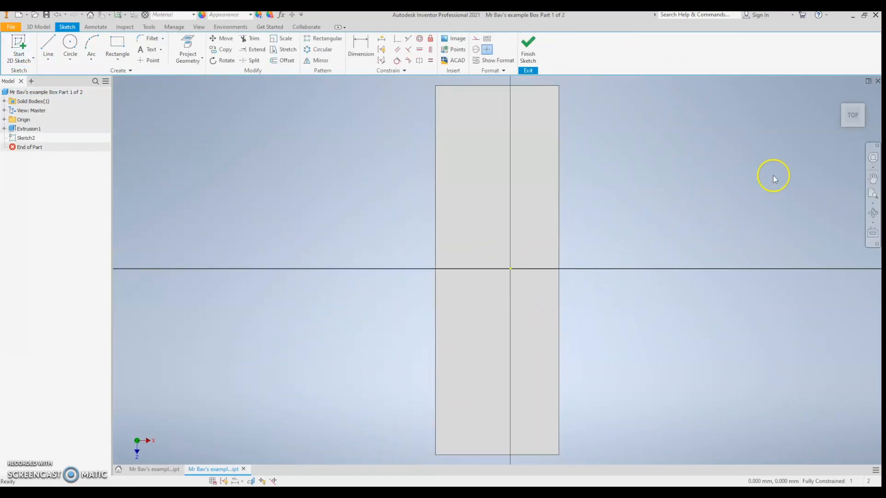
{"action": "left_click", "coordinate": [118, 45]}
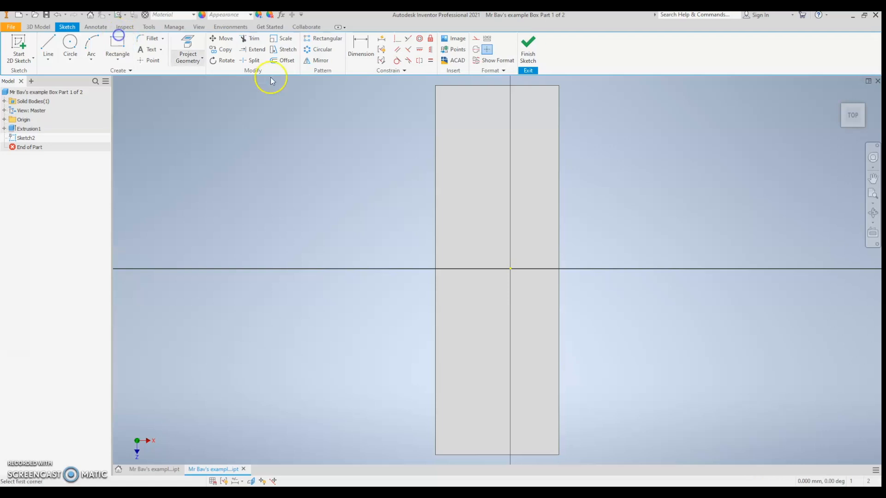
{"action": "left_click", "coordinate": [548, 80]}
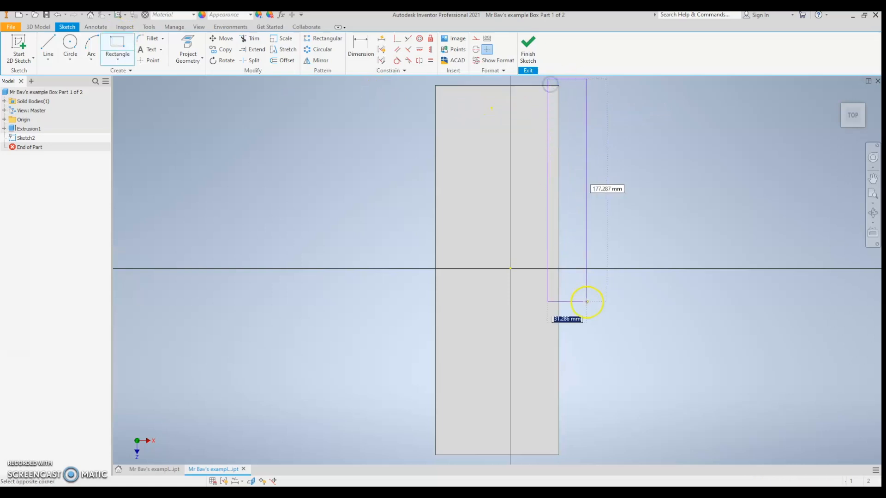
{"action": "left_click", "coordinate": [586, 461]}
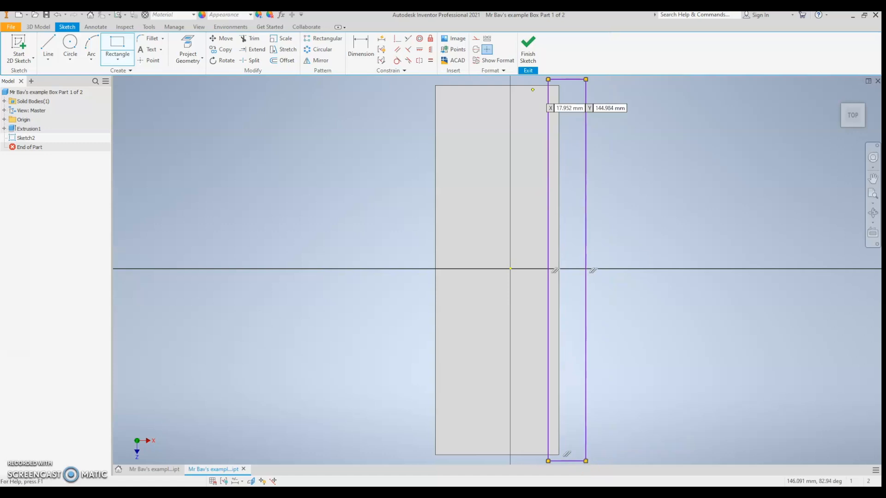
Dimension the rectangle's inner long edge 12 mm from the board's adjacent long edge.
{"action": "left_click", "coordinate": [365, 45]}
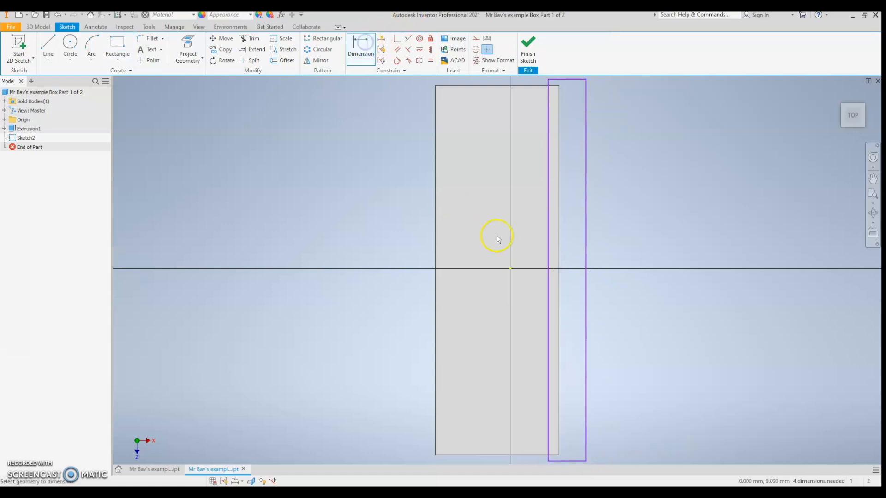
{"action": "left_click", "coordinate": [550, 254]}
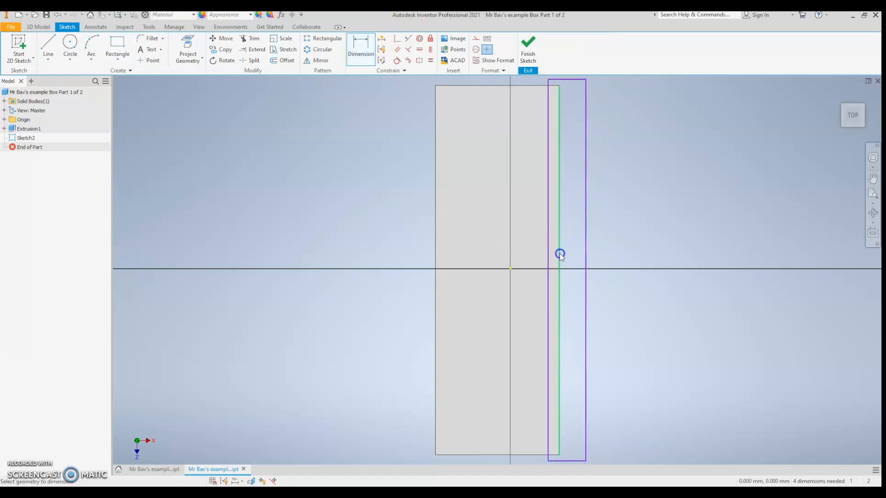
{"action": "left_click", "coordinate": [551, 257]}
{"action": "left_click", "coordinate": [554, 259]}
{"action": "type", "text": "12"}
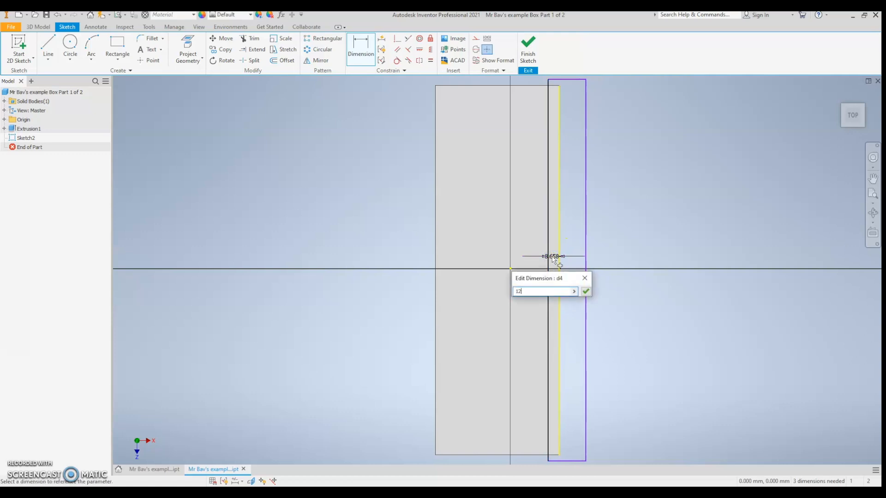
{"action": "key", "text": "Return"}
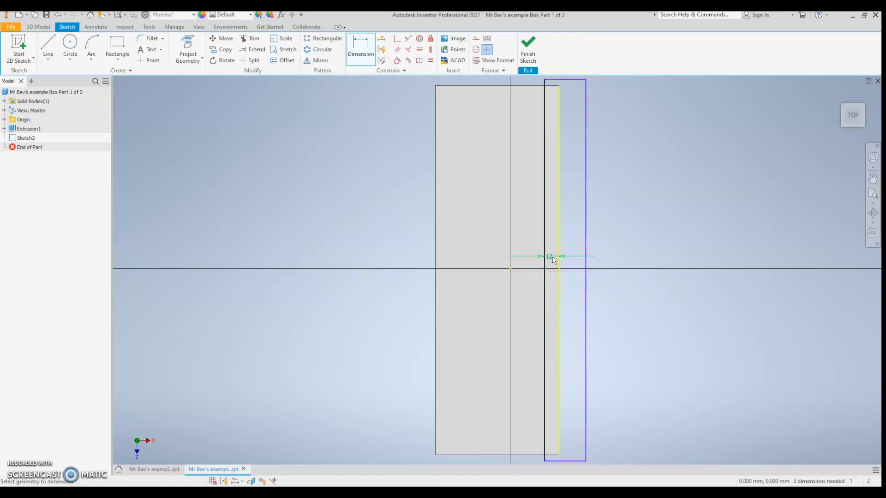
Finish the sketch and extrude the rectangle as a 9.5 mm deep cut to form the long-edge rebate.
{"action": "left_click", "coordinate": [529, 43]}
{"action": "left_click", "coordinate": [56, 92]}
{"action": "left_click", "coordinate": [48, 46]}
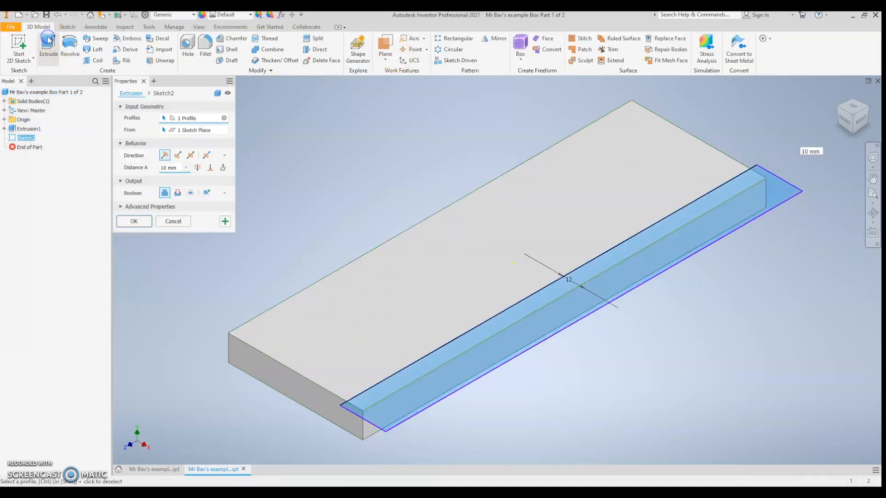
{"action": "left_click", "coordinate": [168, 167]}
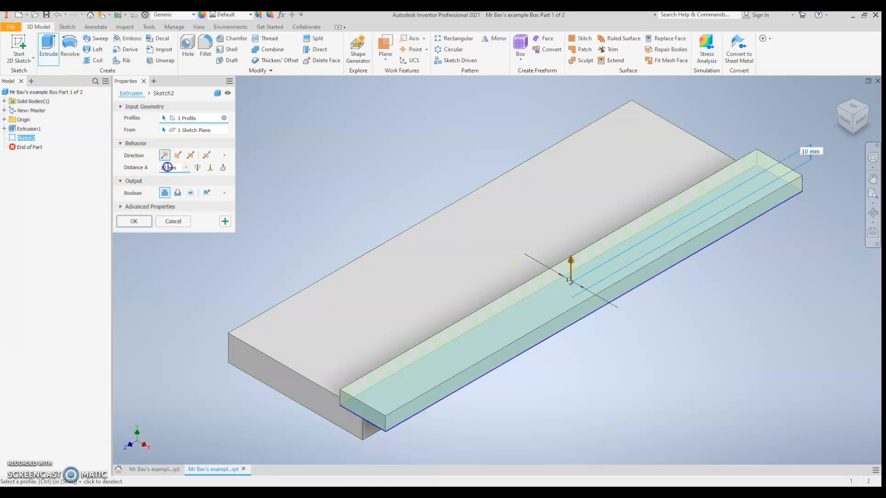
{"action": "type", "text": "9.5"}
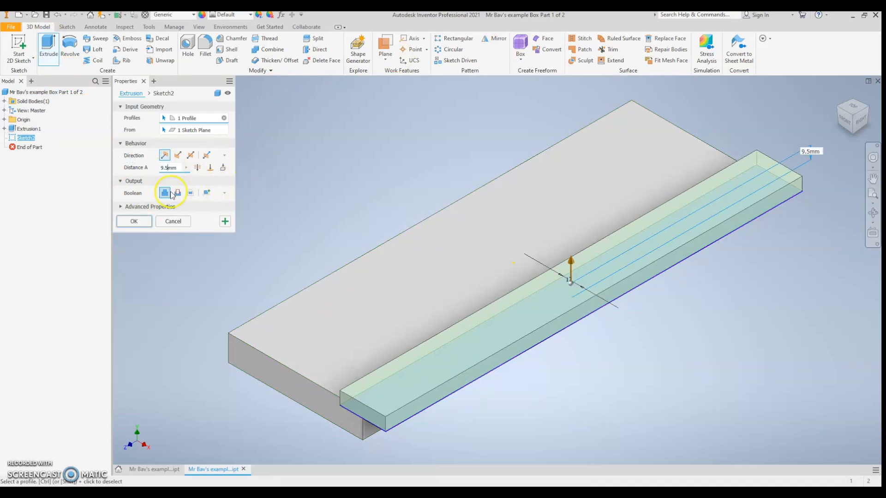
{"action": "left_click", "coordinate": [177, 193]}
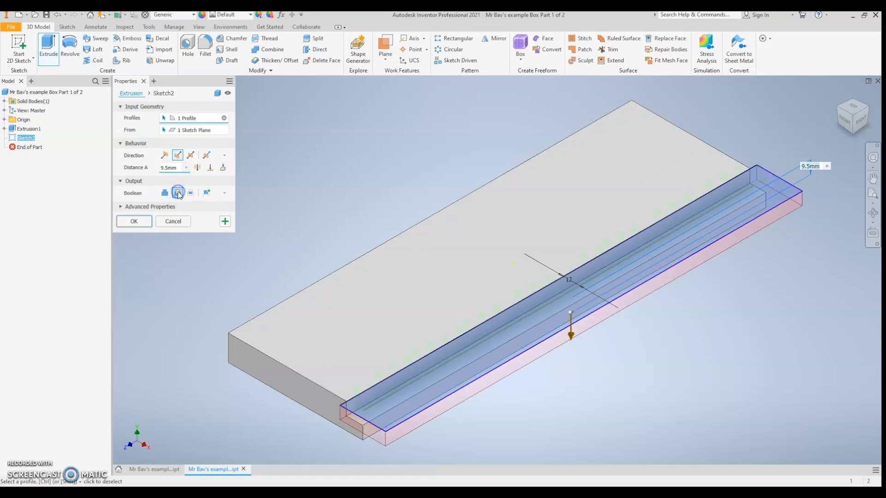
{"action": "left_click", "coordinate": [135, 221]}
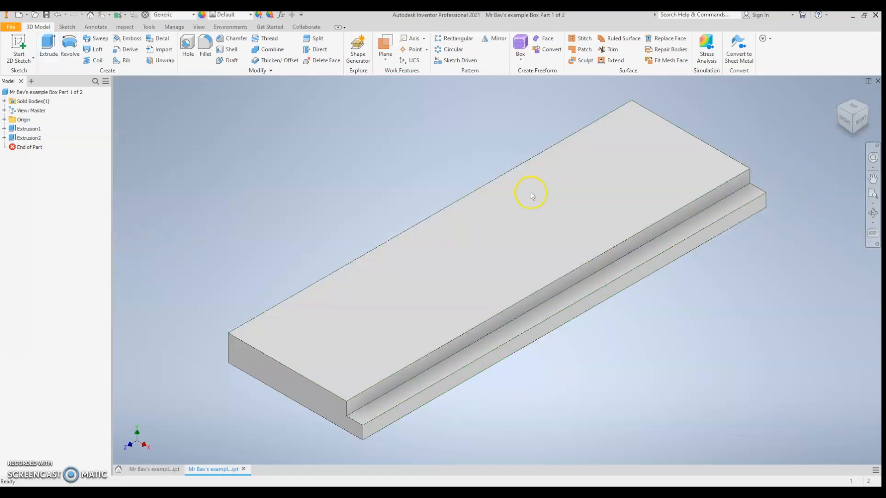
Assign the Wood (Oak) material to the board with the single long-edge rebate.
{"action": "left_click", "coordinate": [192, 15]}
{"action": "scroll", "coordinate": [203, 221], "scroll_direction": "down", "scroll_amount": 3}
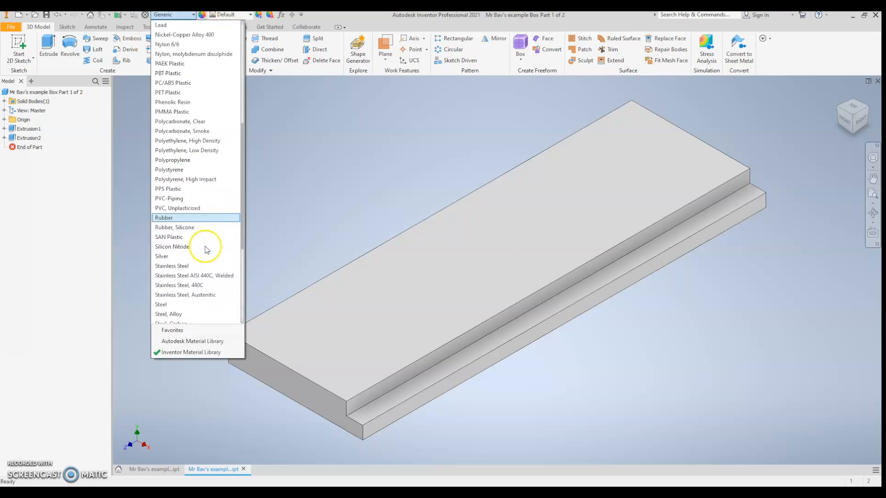
{"action": "scroll", "coordinate": [204, 250], "scroll_direction": "down", "scroll_amount": 4}
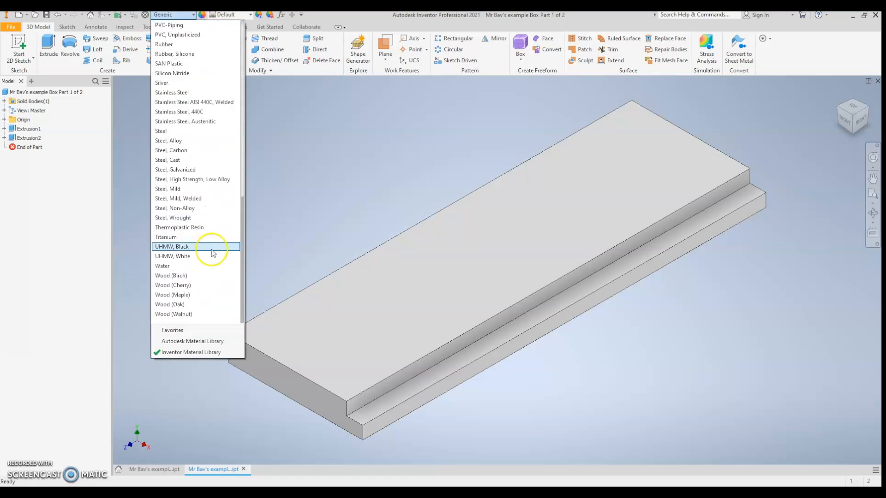
{"action": "left_click", "coordinate": [188, 305]}
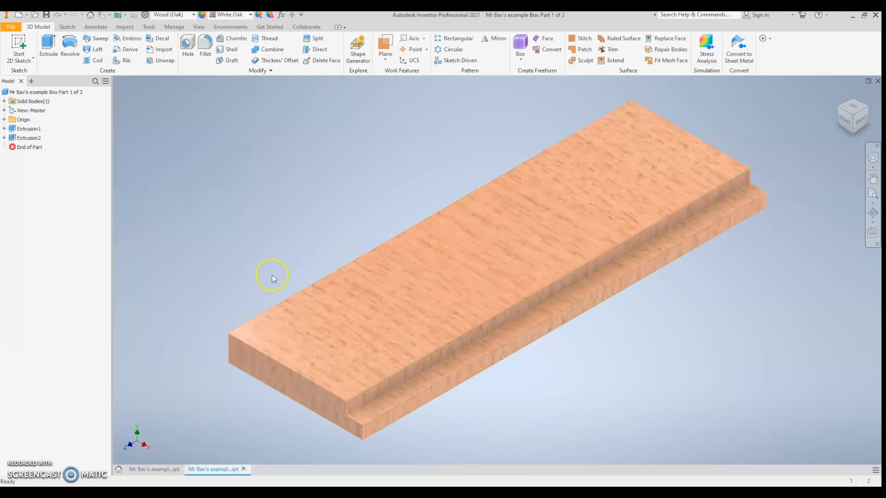
Save the oak board under its existing Part 1 of 2 file name.
{"action": "left_click", "coordinate": [49, 92]}
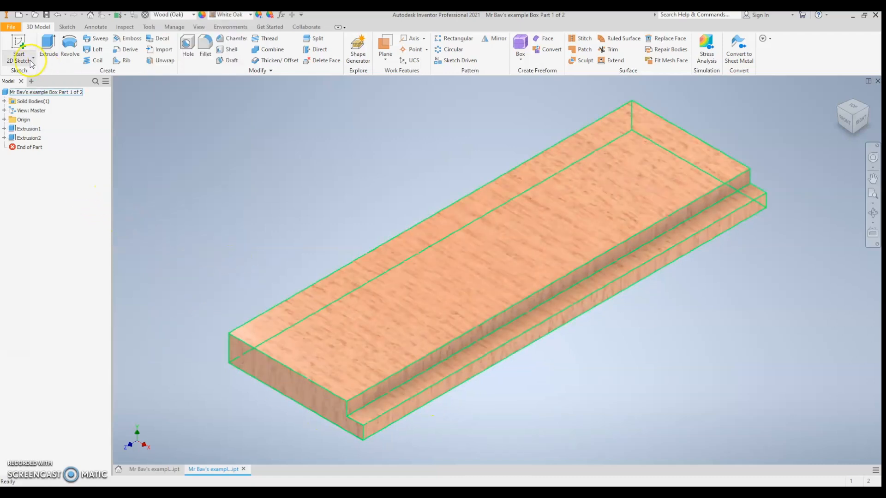
{"action": "left_click", "coordinate": [8, 27]}
{"action": "left_click", "coordinate": [32, 105]}
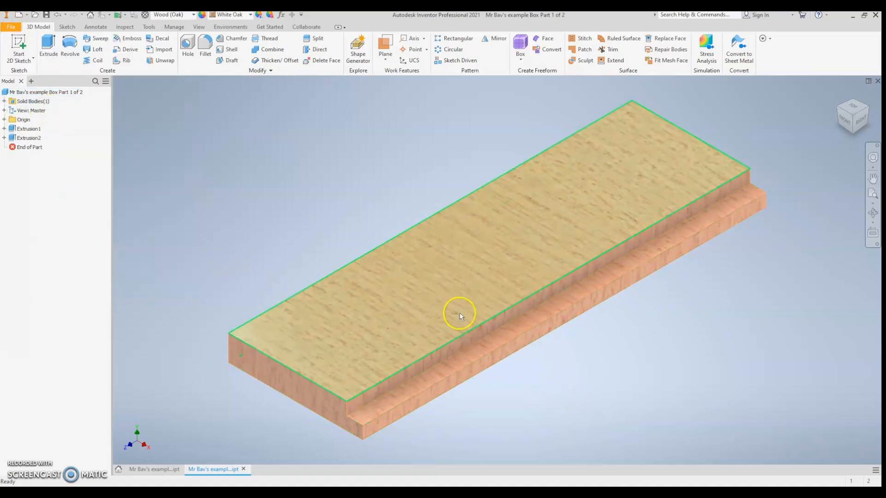
Switch between the two open part files to compare the birch and oak boards.
{"action": "left_click", "coordinate": [146, 470]}
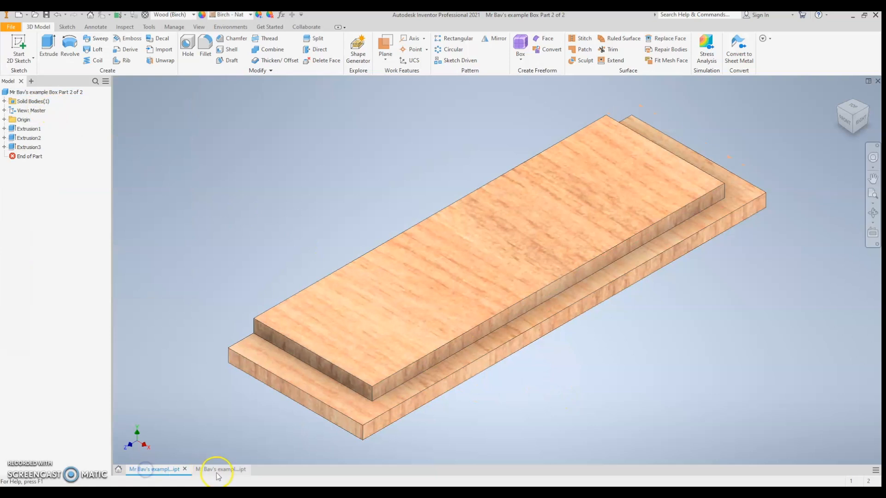
{"action": "left_click", "coordinate": [219, 469]}
{"action": "left_click", "coordinate": [158, 468]}
{"action": "left_click", "coordinate": [207, 469]}
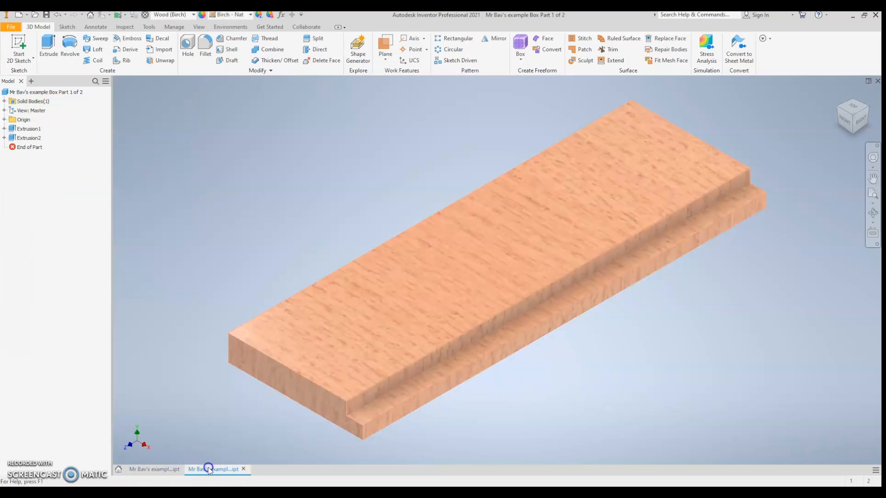